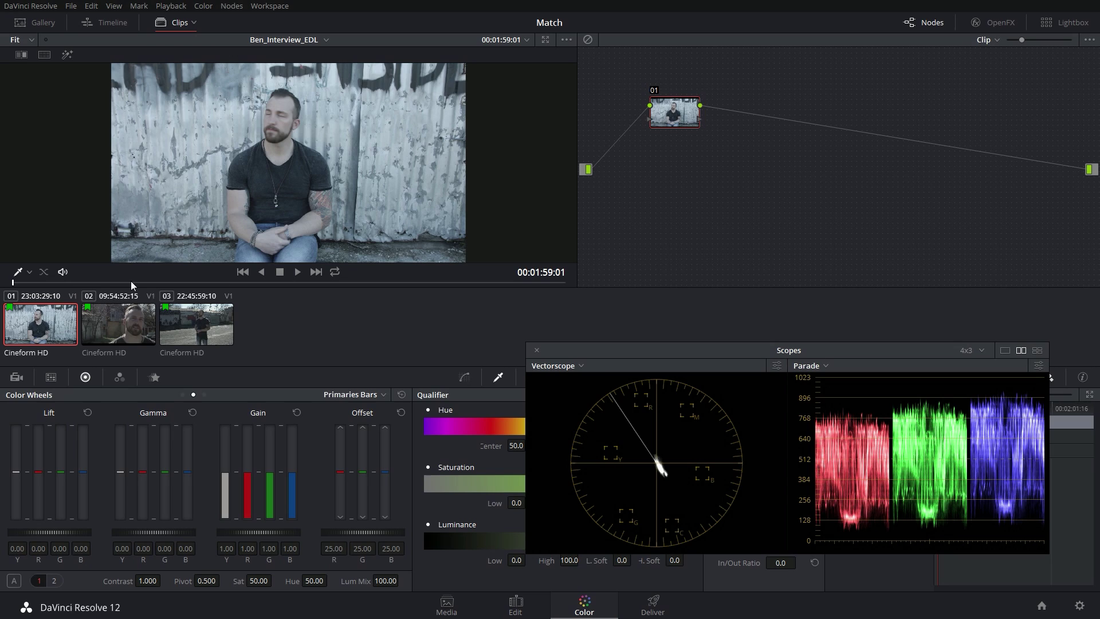
# Step: Scrub the wall interview shot and flip between thumbnails 01, 02 and 03 to compare them
pyautogui.moveTo(137, 281); pyautogui.dragTo(143, 281)
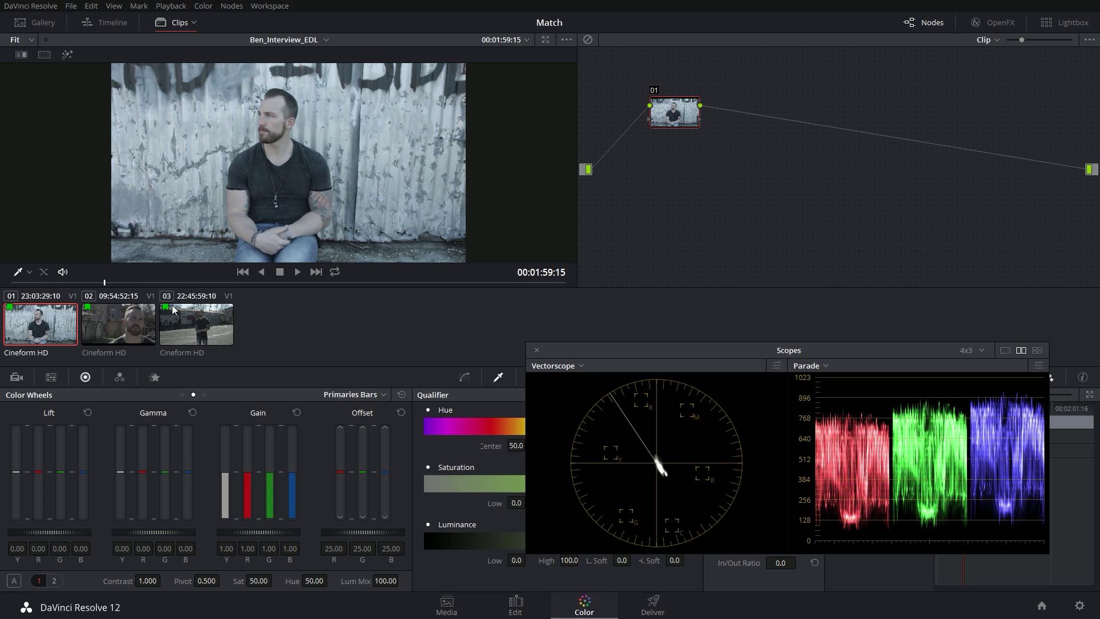
pyautogui.click(141, 322)
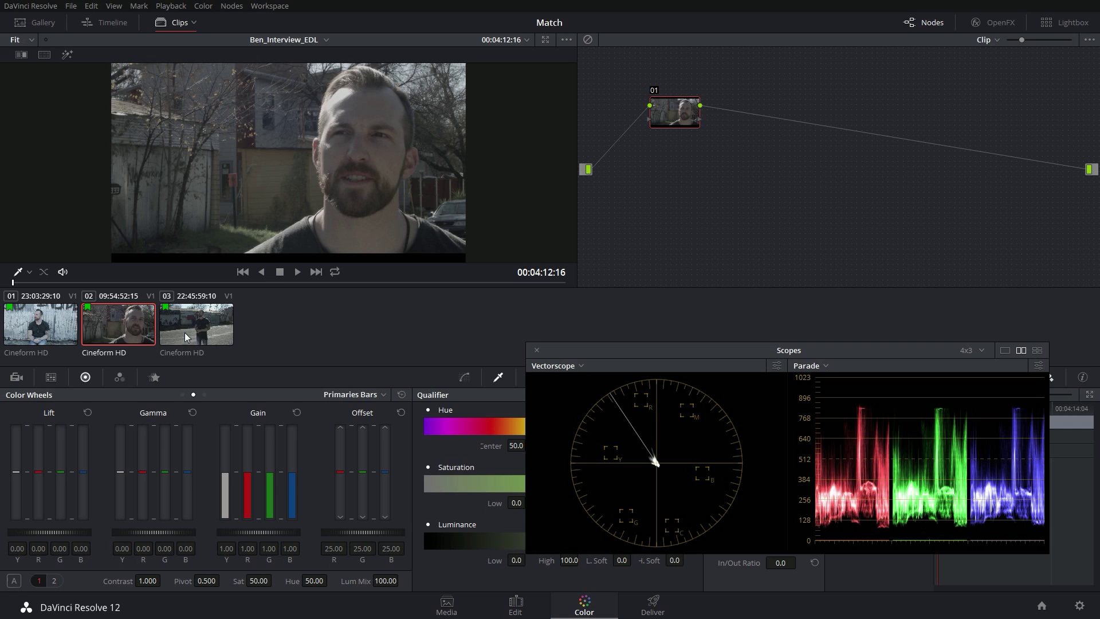
pyautogui.click(187, 337)
pyautogui.press('Up')
pyautogui.press('Up')
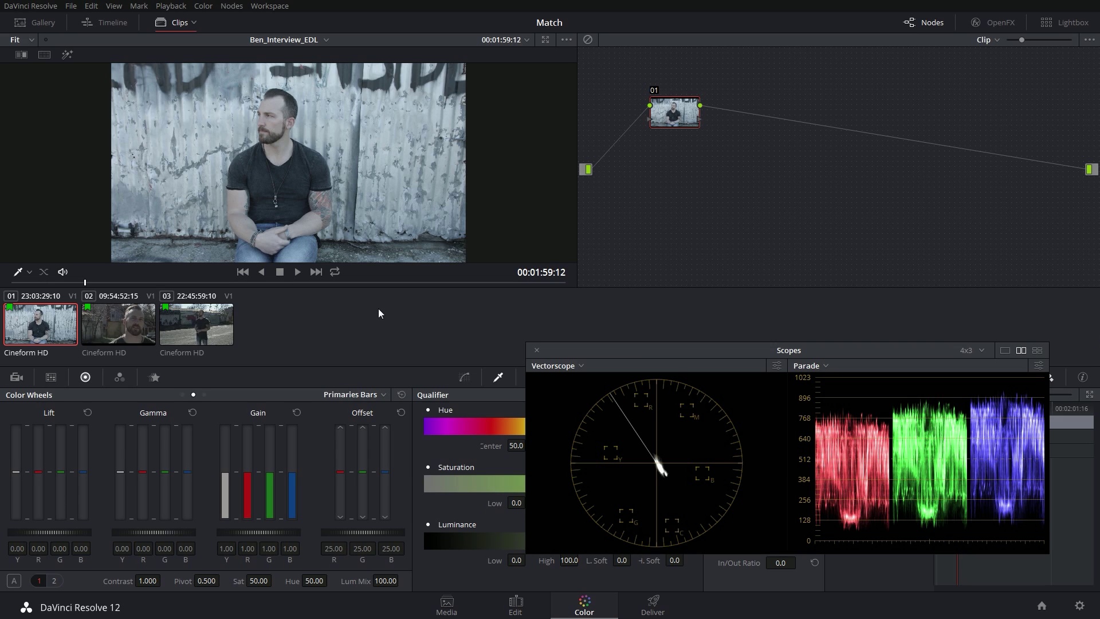
pyautogui.click(196, 325)
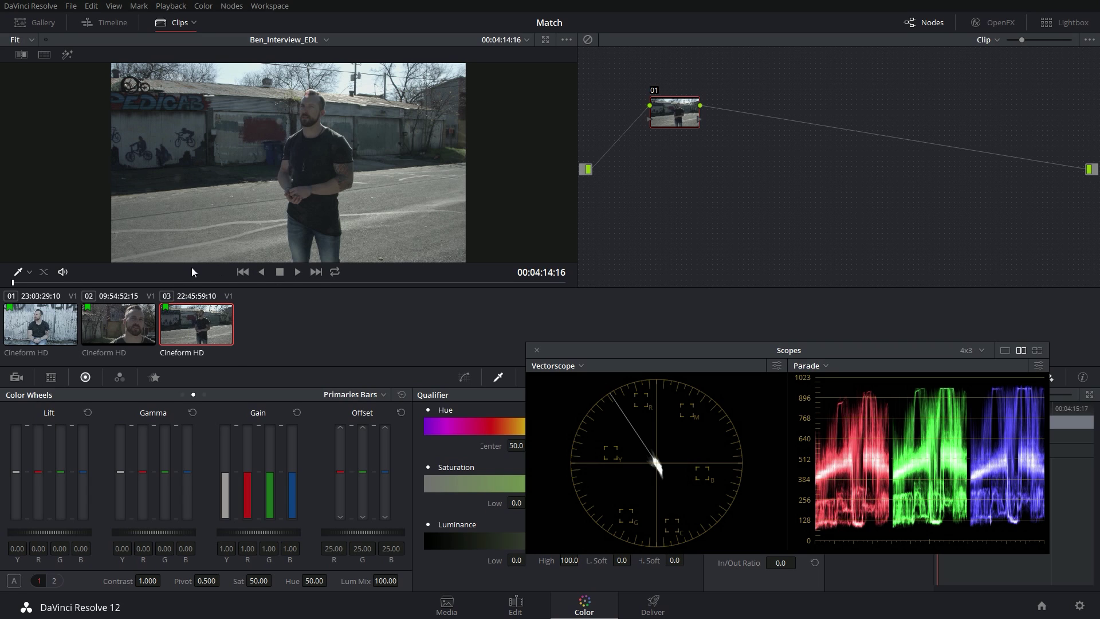
pyautogui.click(150, 331)
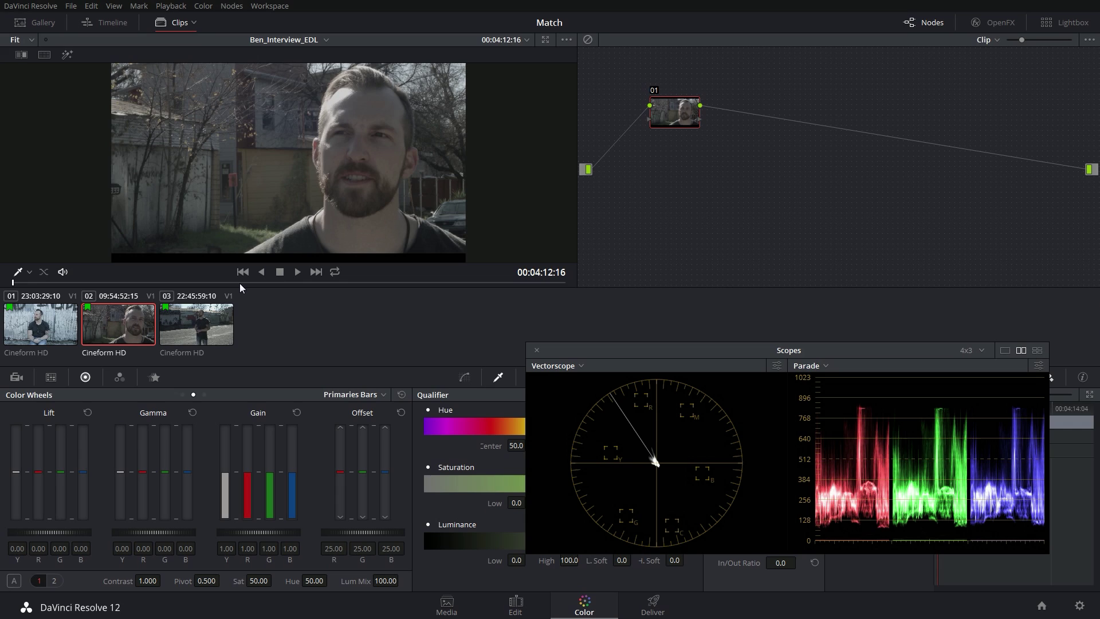
pyautogui.click(62, 332)
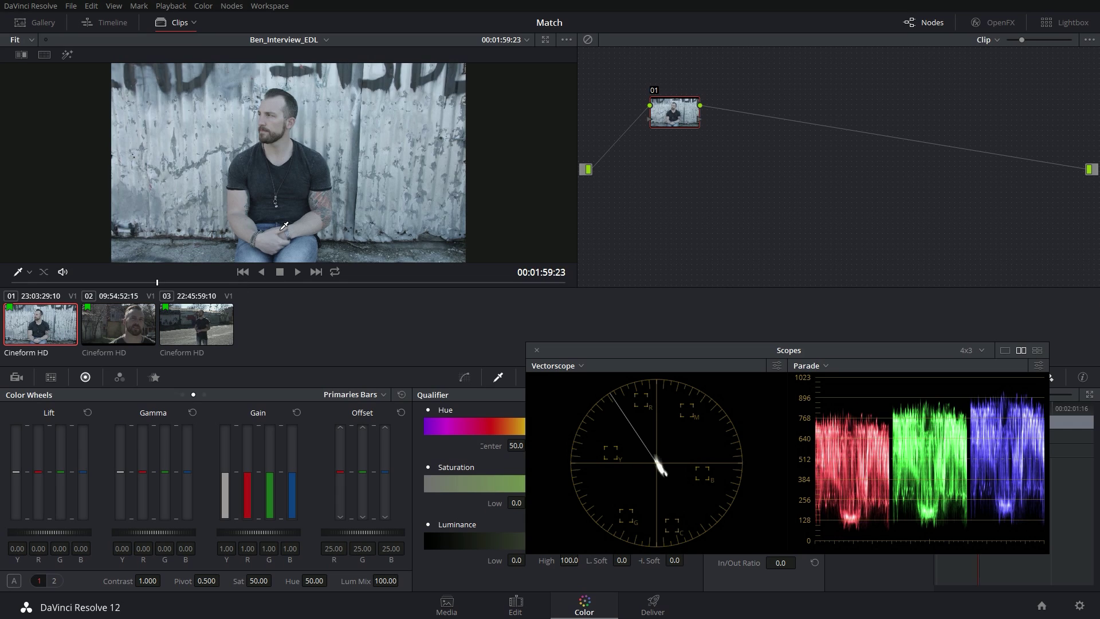
# Step: Cycle through the three clips again, ending on close-up interview clip 02
pyautogui.press('Down')
pyautogui.press('Down')
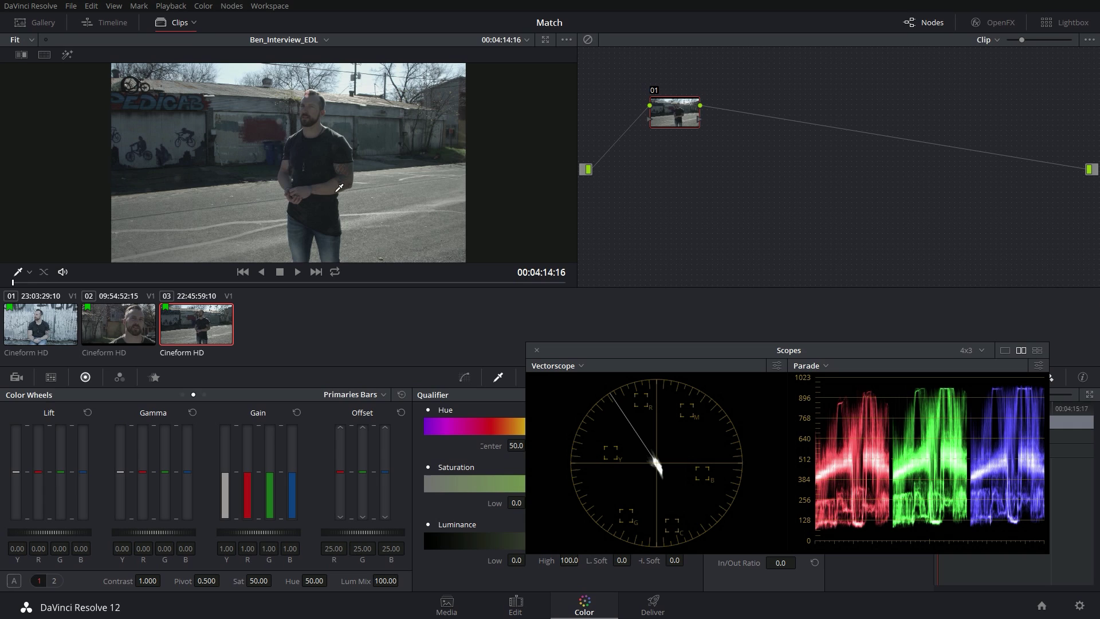
pyautogui.press('Up')
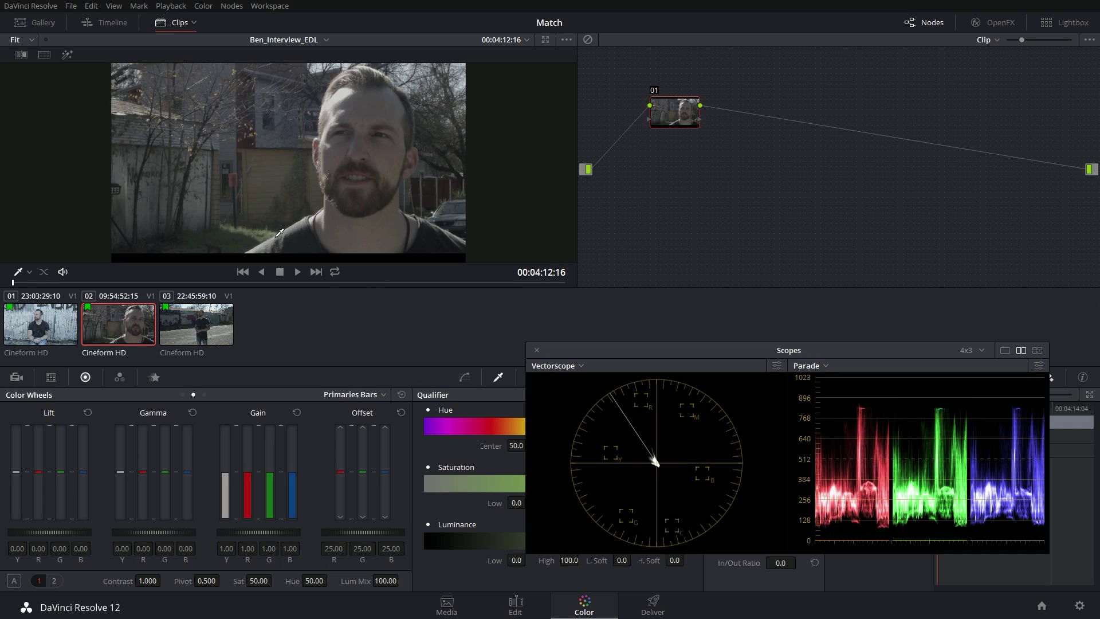
pyautogui.click(28, 344)
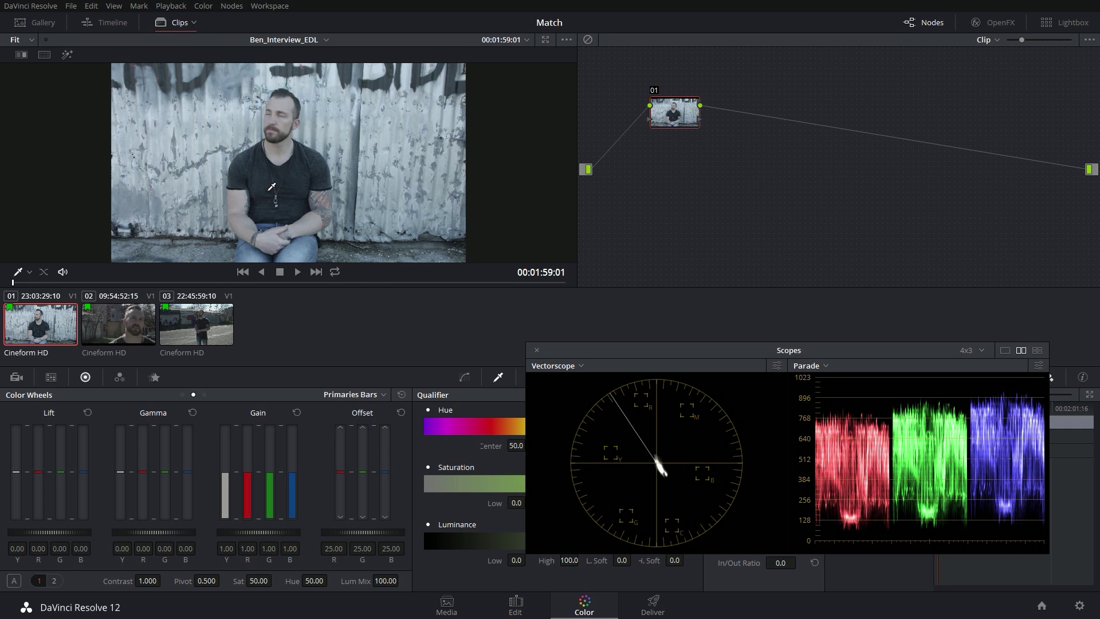
pyautogui.click(136, 337)
pyautogui.click(201, 337)
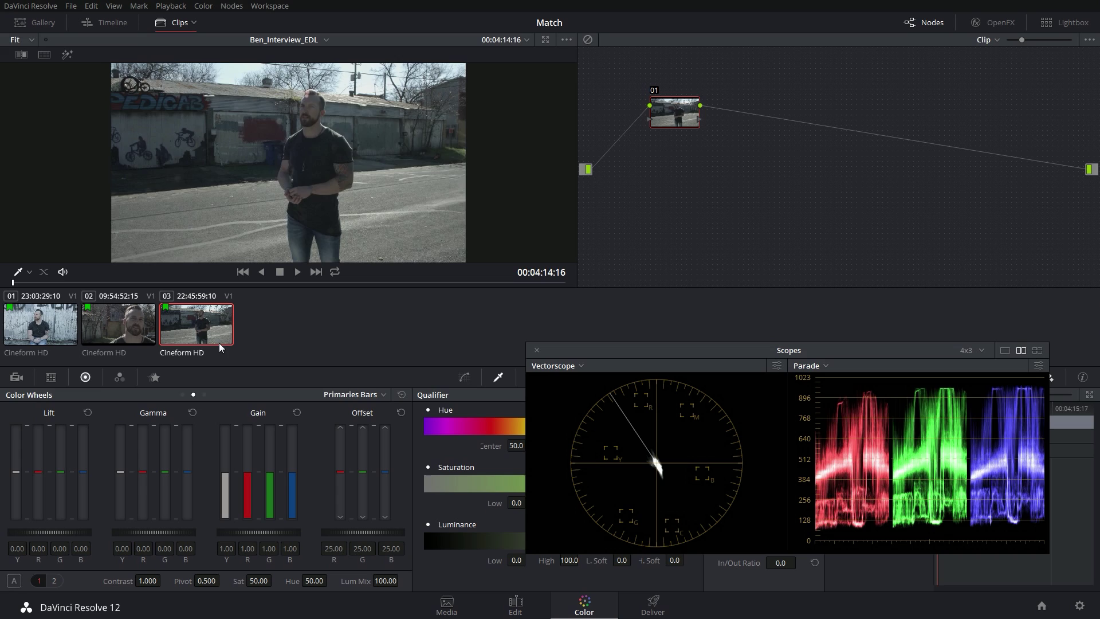
pyautogui.press('Up')
pyautogui.press('Up')
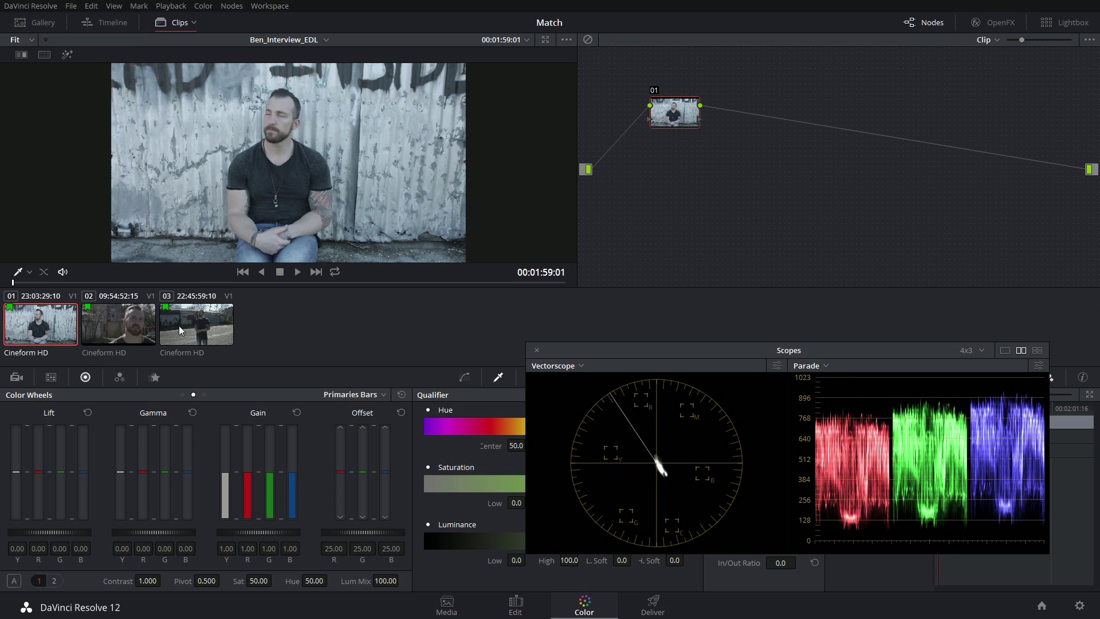
pyautogui.press('Down')
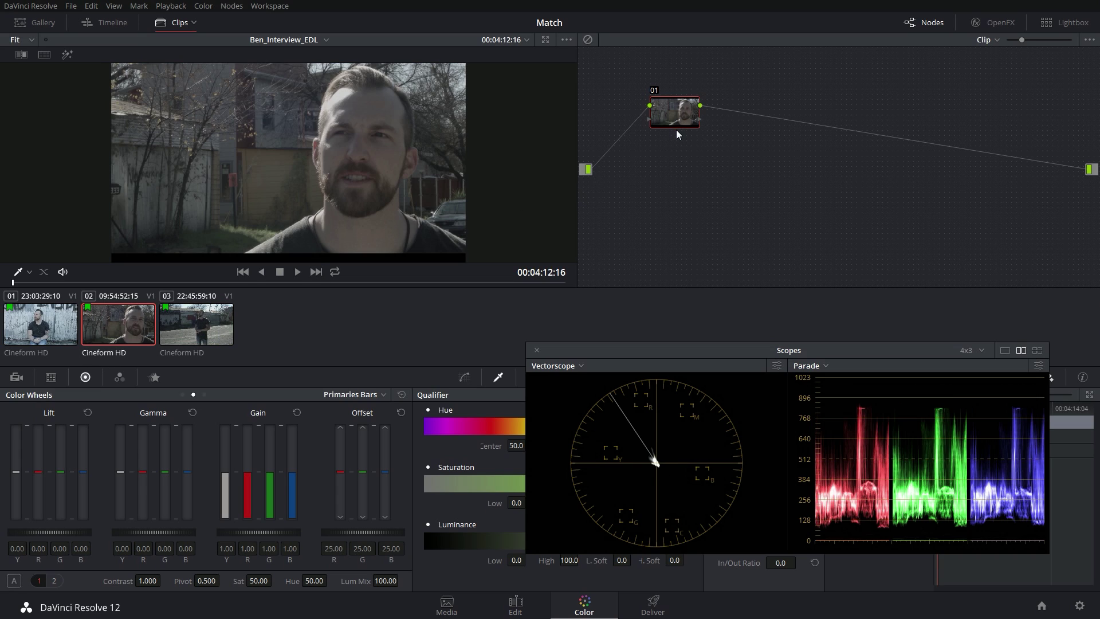
# Step: Add serial node 02 to clip 02 and apply the GC_BMDFilm-709 conversion LUT to it
pyautogui.hotkey('alt', 's')
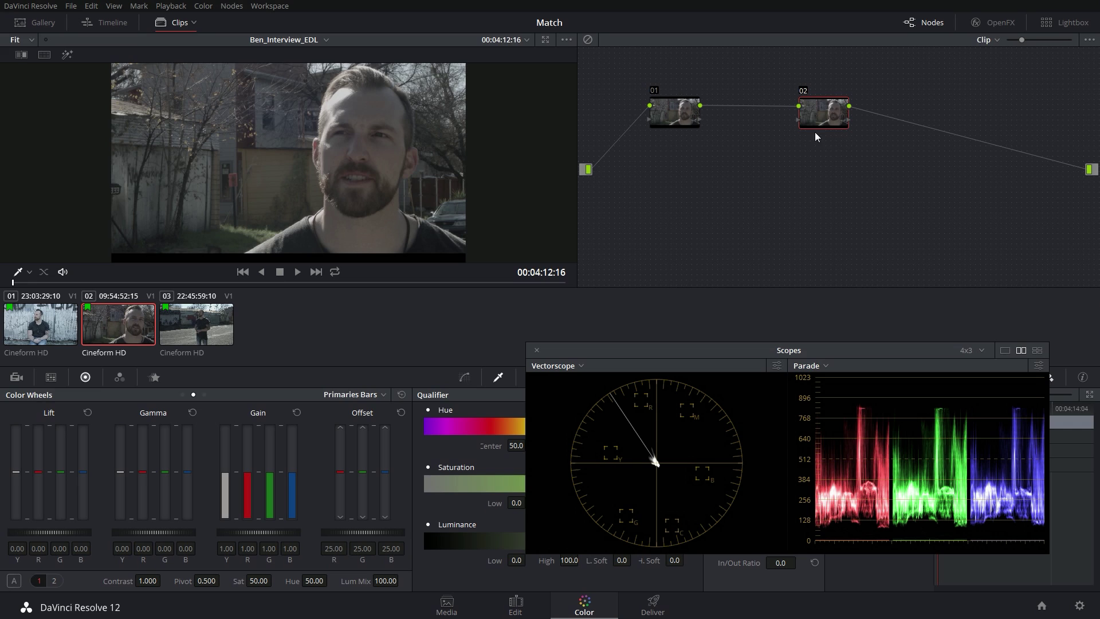
pyautogui.rightClick(829, 109)
pyautogui.moveTo(881, 205)
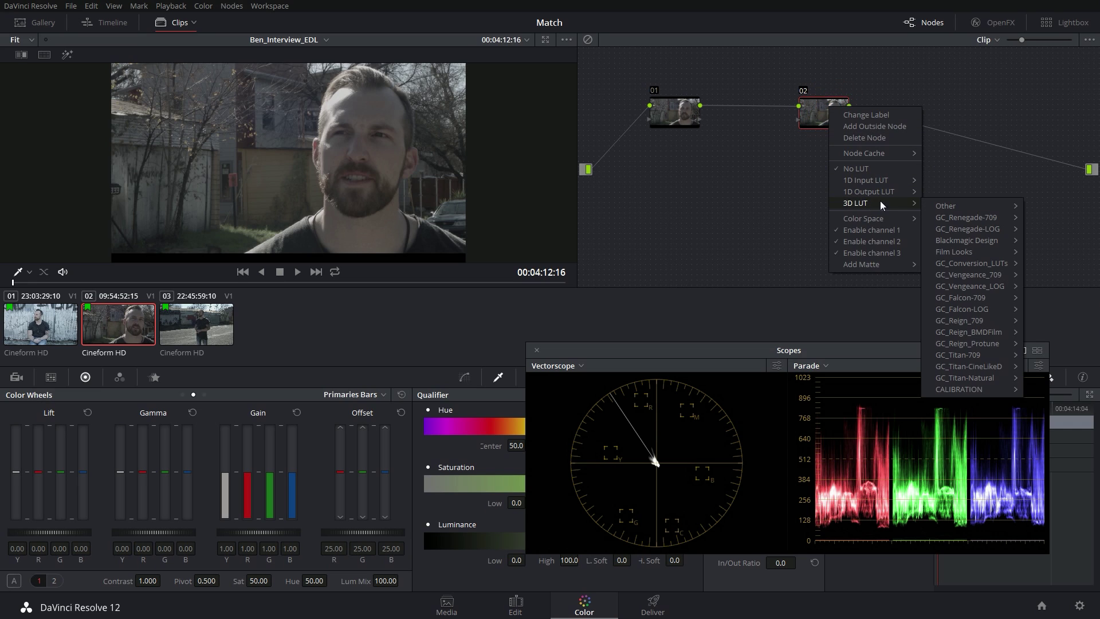
pyautogui.moveTo(951, 263)
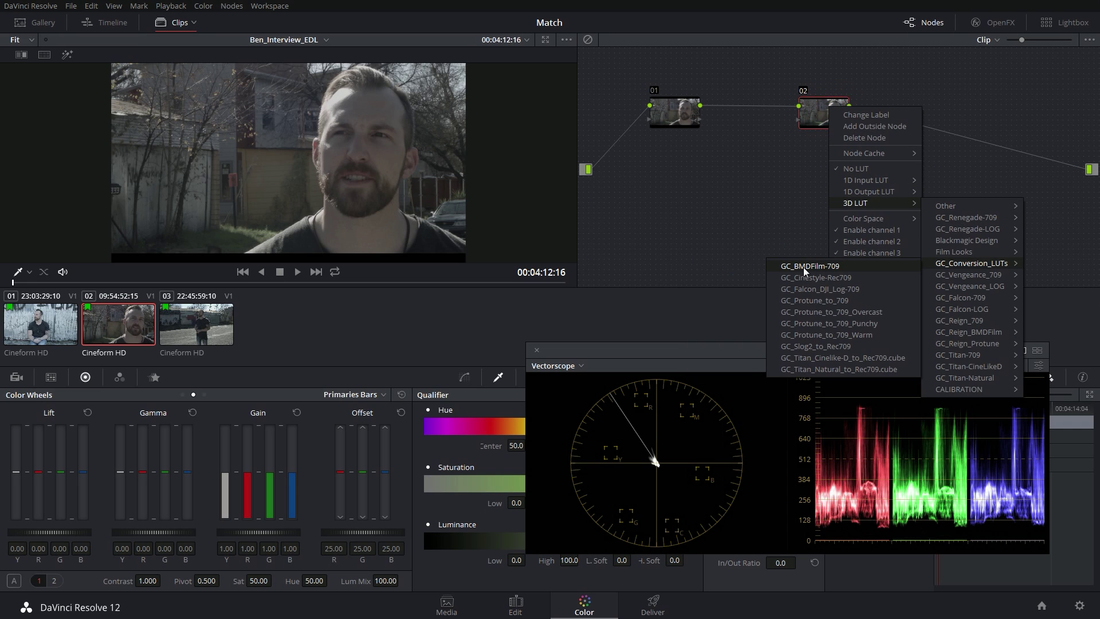
pyautogui.click(804, 267)
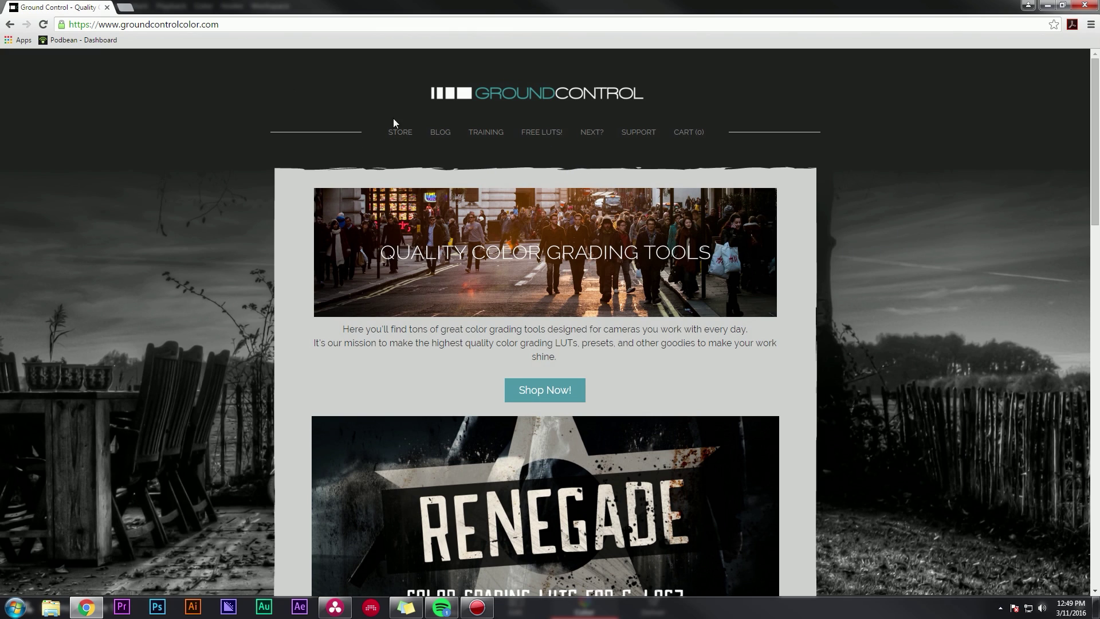
# Step: Open Ground Control's FREE LUTS! page and find the Blackmagic BMDFilm to Rec.709 LUT link
pyautogui.click(541, 132)
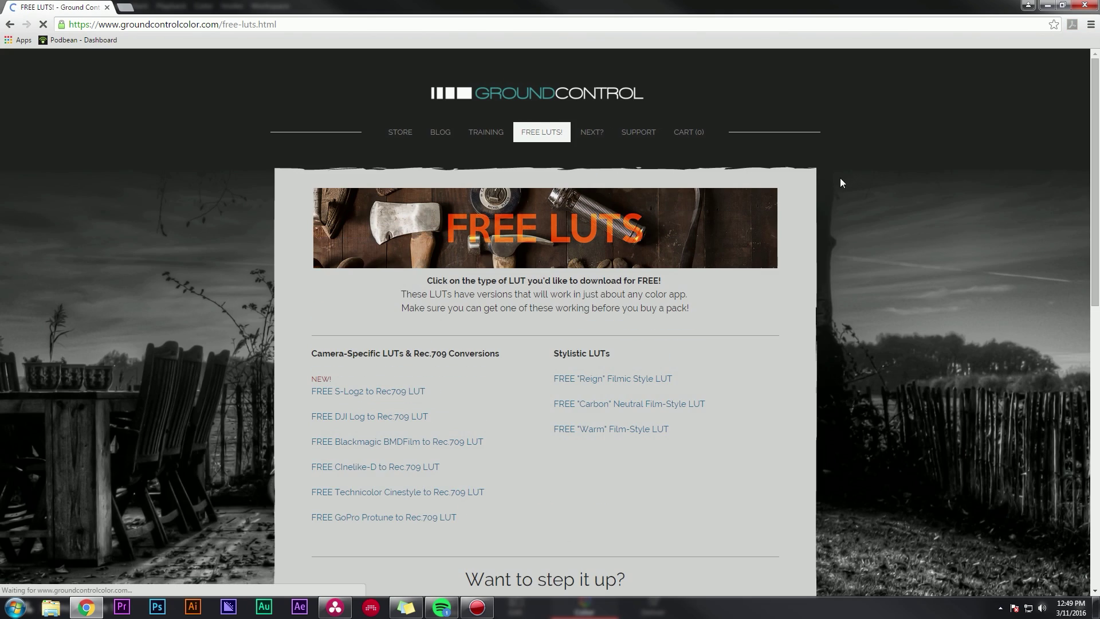
pyautogui.scroll(-3, 840, 183)
pyautogui.moveTo(495, 265); pyautogui.dragTo(313, 277)
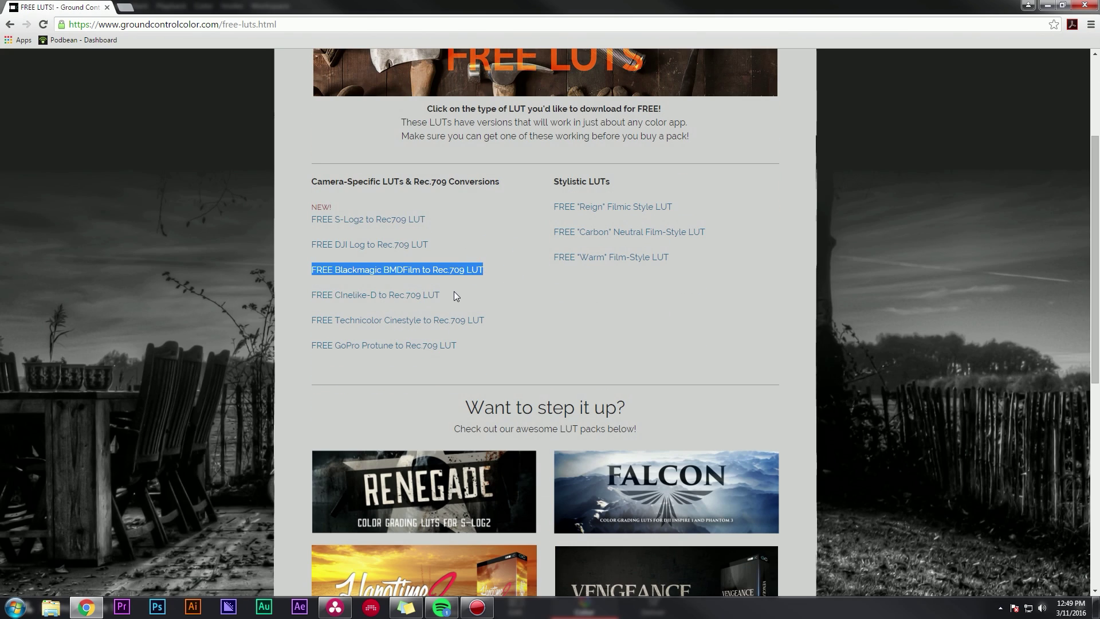
pyautogui.click(622, 318)
pyautogui.scroll(2, 622, 318)
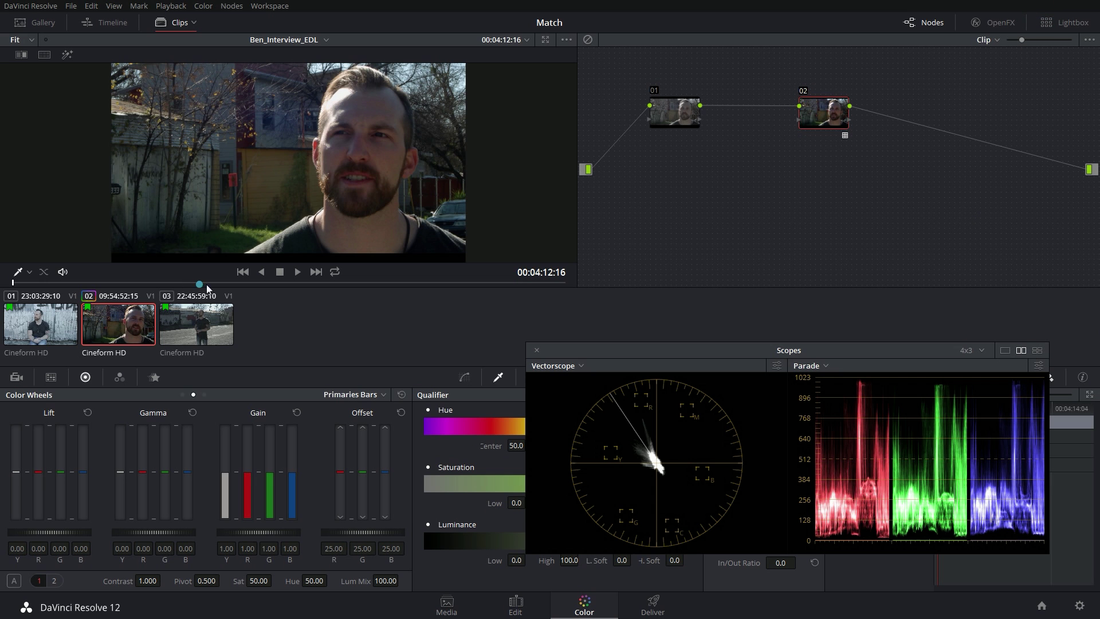
# Step: Copy clip 02's two-node grade onto street B-roll clip 03 with a middle-click
pyautogui.click(185, 351)
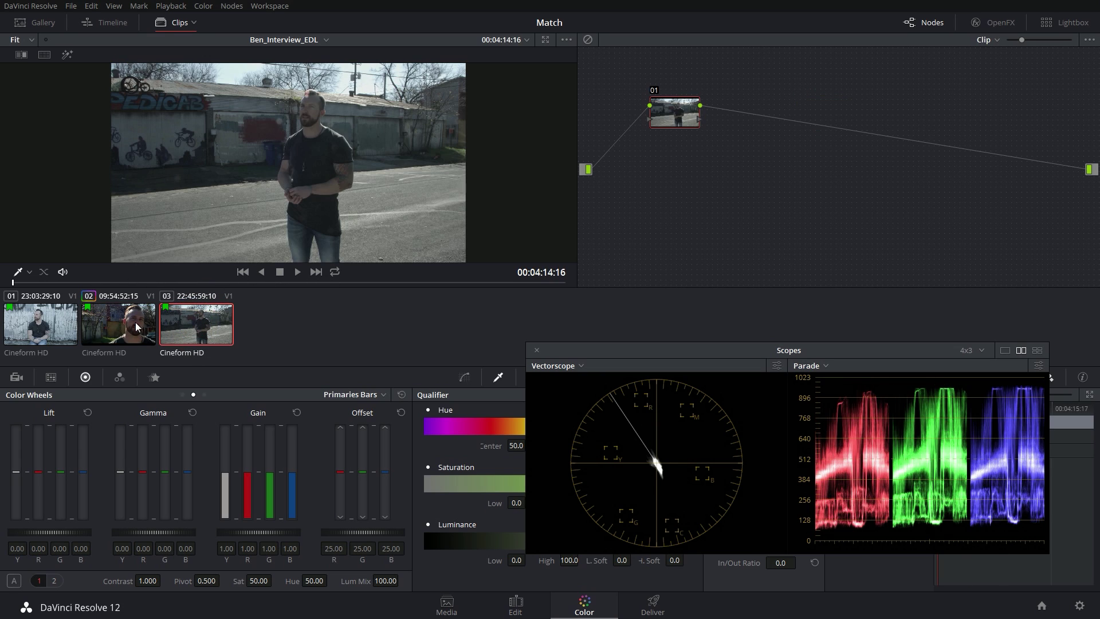
pyautogui.middleClick(150, 330)
pyautogui.click(146, 322)
pyautogui.click(176, 325)
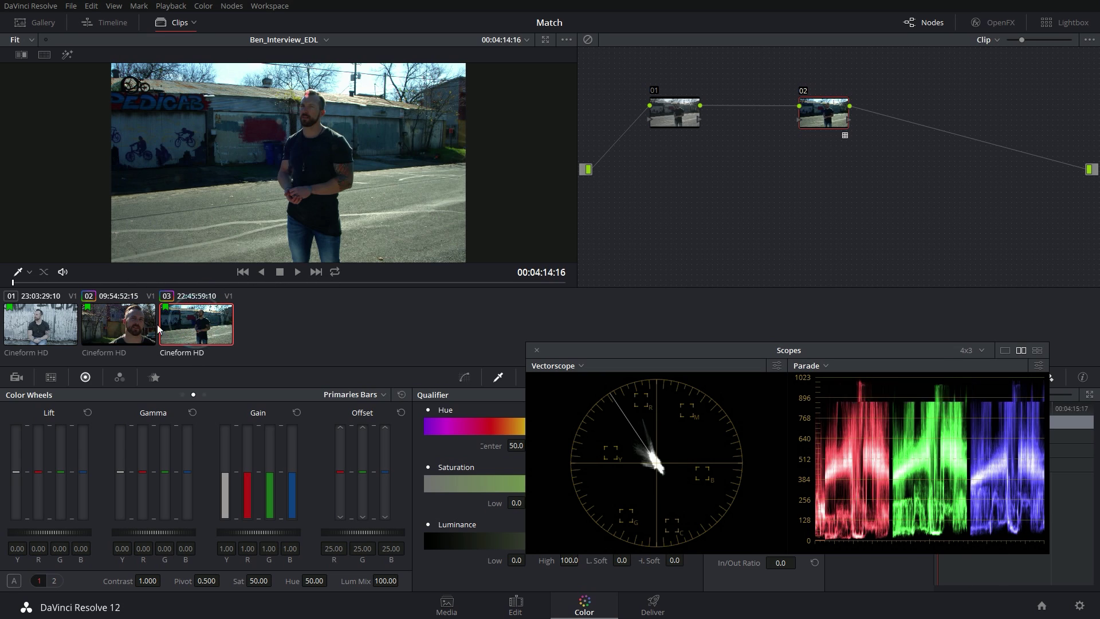
# Step: Compare graded clip 03 against clips 02 and 01, ending on clip 03
pyautogui.press('Up')
pyautogui.click(194, 333)
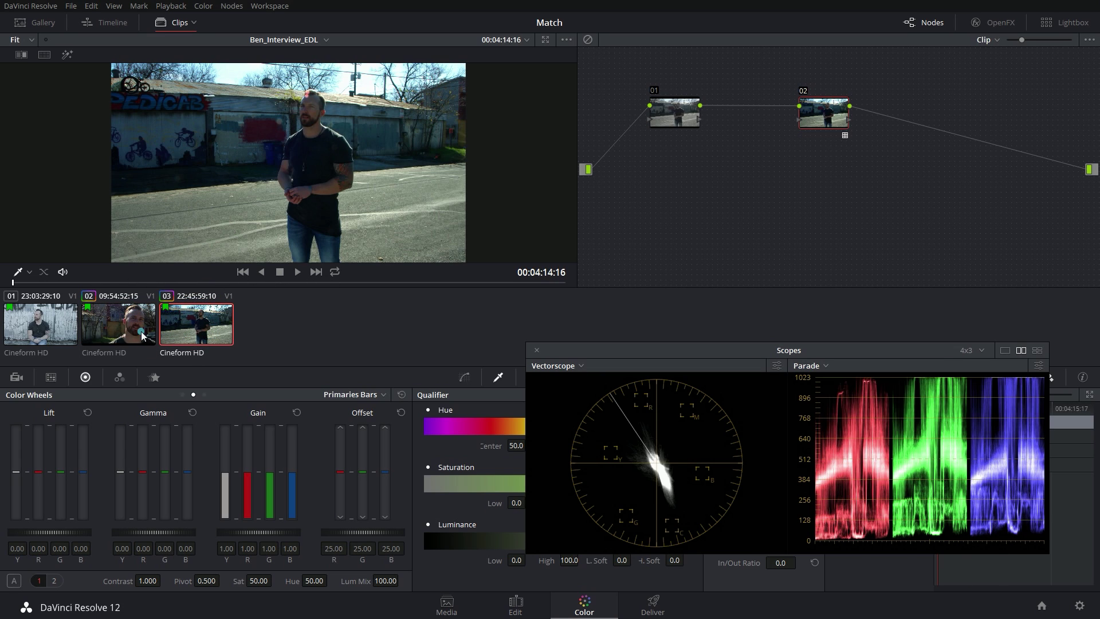
pyautogui.click(143, 334)
pyautogui.click(183, 336)
pyautogui.moveTo(154, 282); pyautogui.dragTo(230, 282)
pyautogui.click(143, 329)
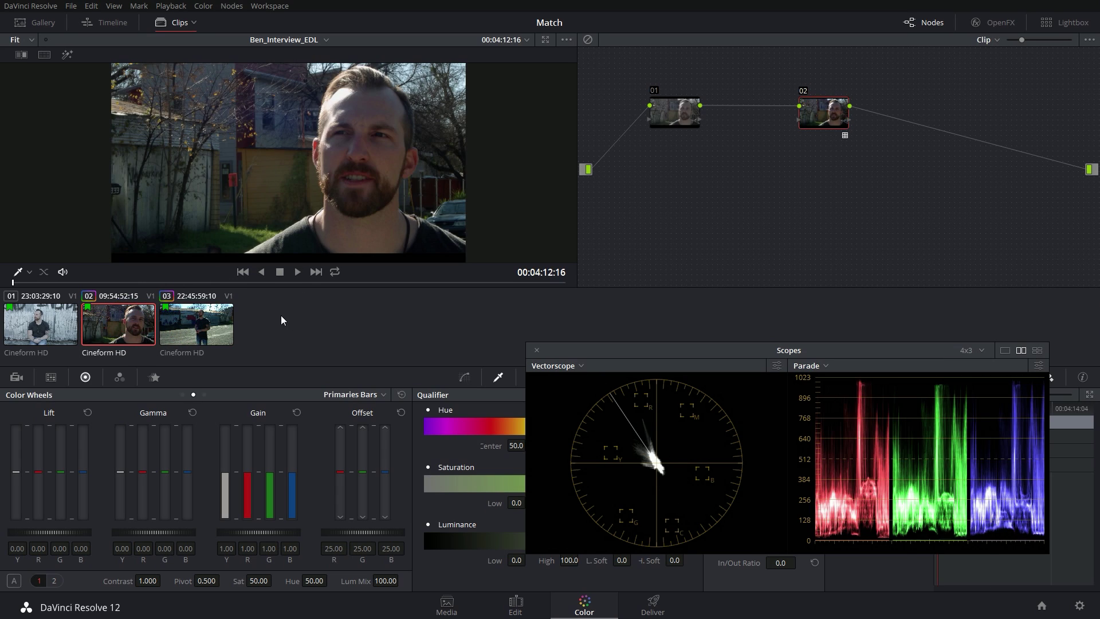
pyautogui.press('Up')
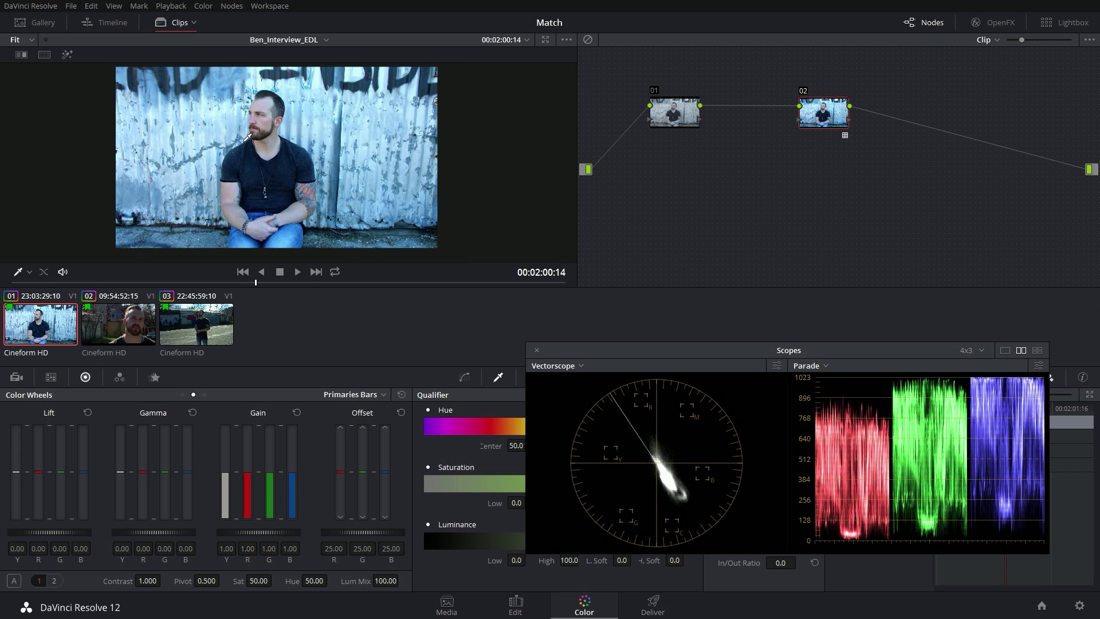
pyautogui.press('Down')
pyautogui.press('Down')
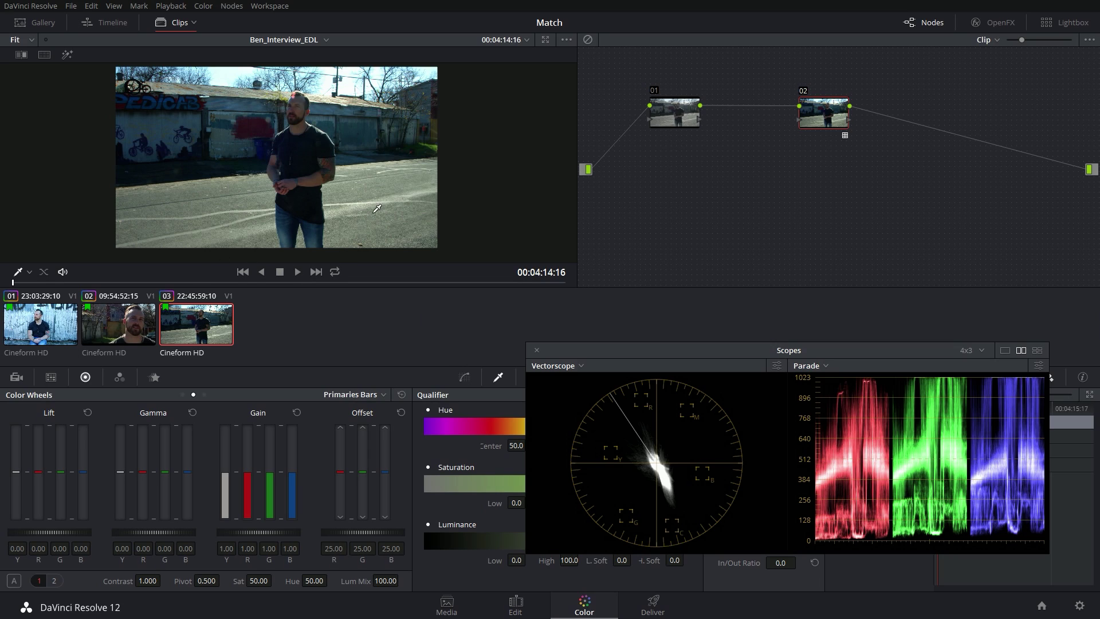
# Step: Enlarge the viewer, check the shot without node 02, and open node 01's Primaries Wheels
pyautogui.hotkey('ctrl', 'shift', 'c')
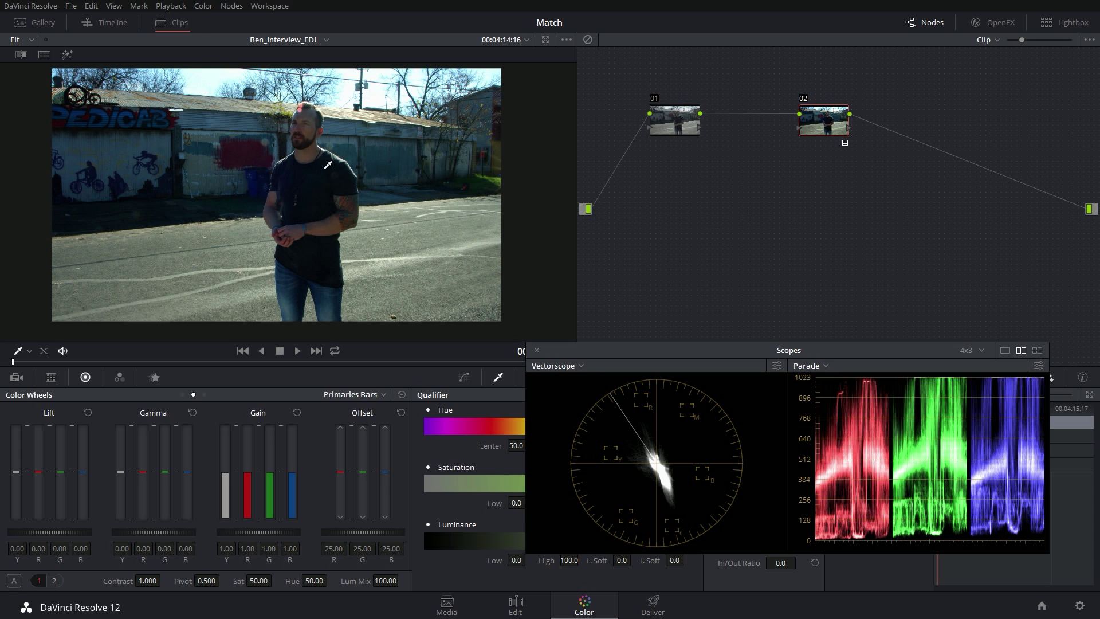
pyautogui.scroll(-4, 335, 165)
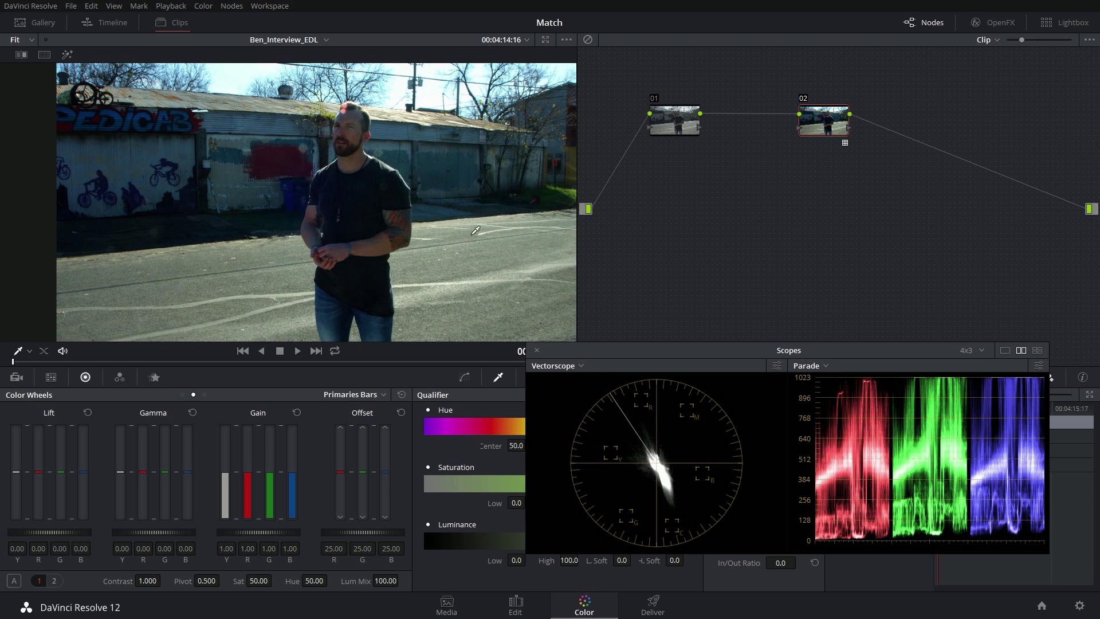
pyautogui.moveTo(566, 352); pyautogui.dragTo(591, 289)
pyautogui.click(804, 98)
pyautogui.click(804, 99)
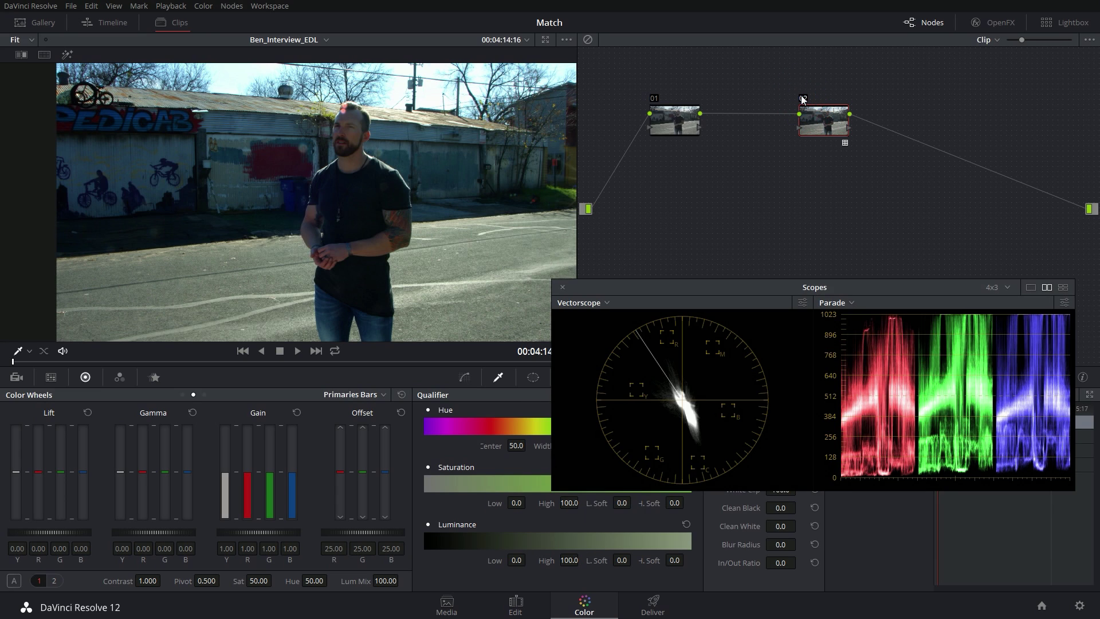
pyautogui.click(675, 120)
pyautogui.click(182, 394)
pyautogui.moveTo(57, 532); pyautogui.dragTo(69, 531)
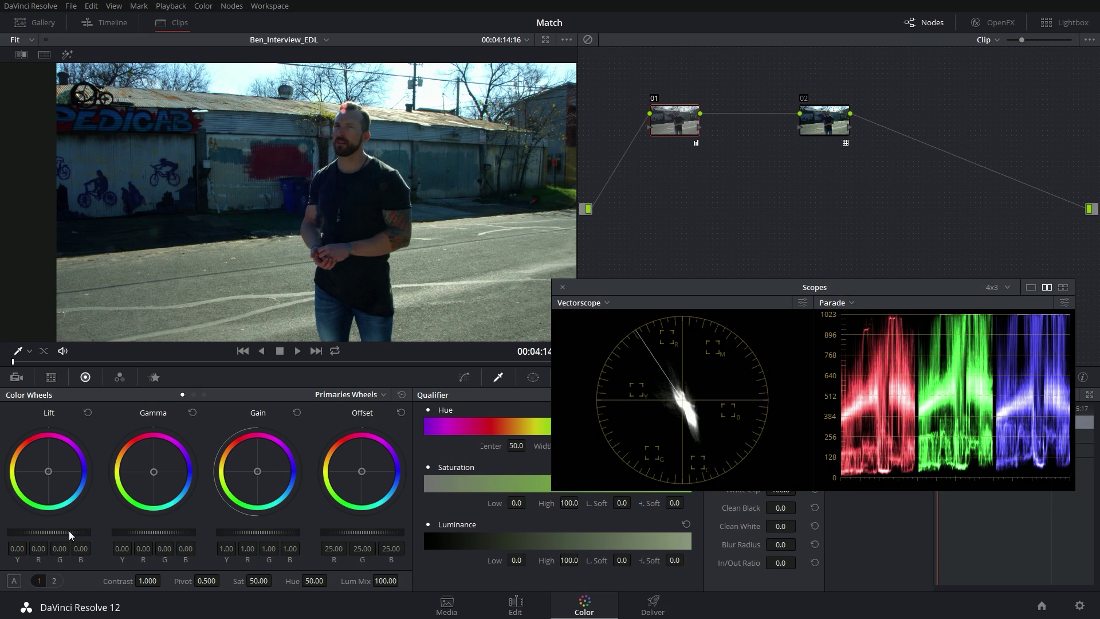
pyautogui.hotkey('ctrl', 'z')
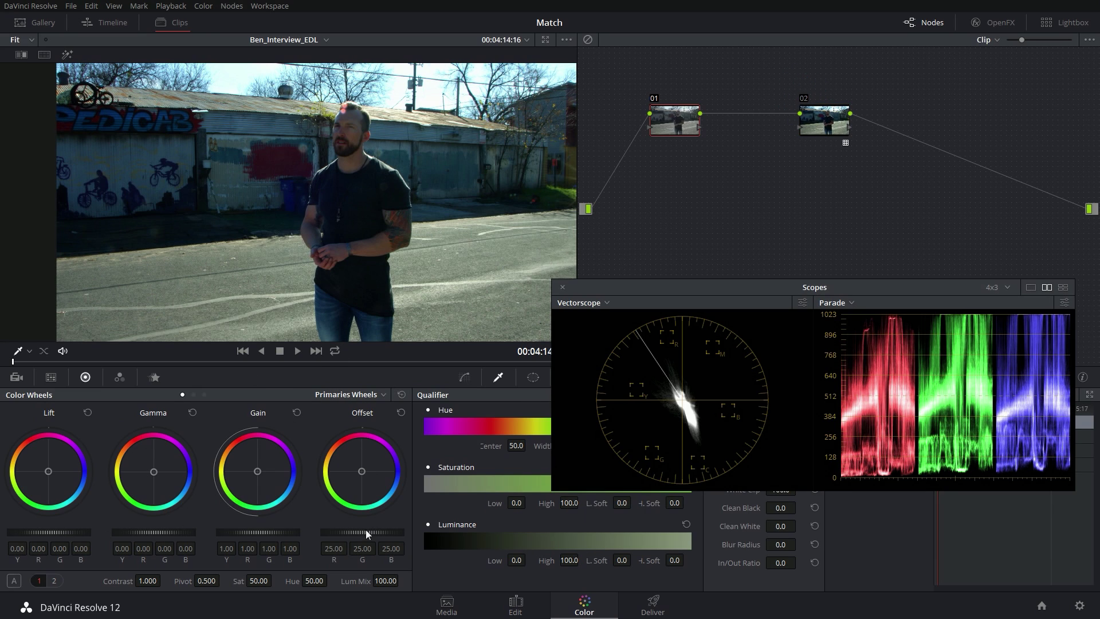
# Step: Lower Gain, raise Gamma to 0.05, warm the highlights, set Sat 64.40 and add 0.01 red lift
pyautogui.moveTo(268, 530); pyautogui.dragTo(239, 533)
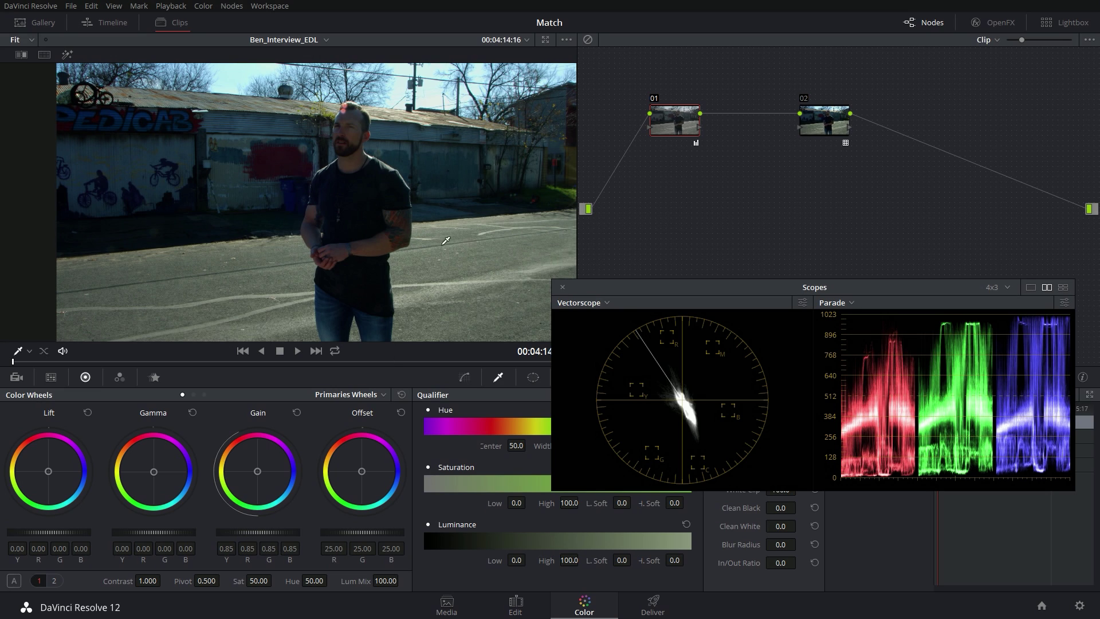
pyautogui.moveTo(155, 531); pyautogui.dragTo(222, 534)
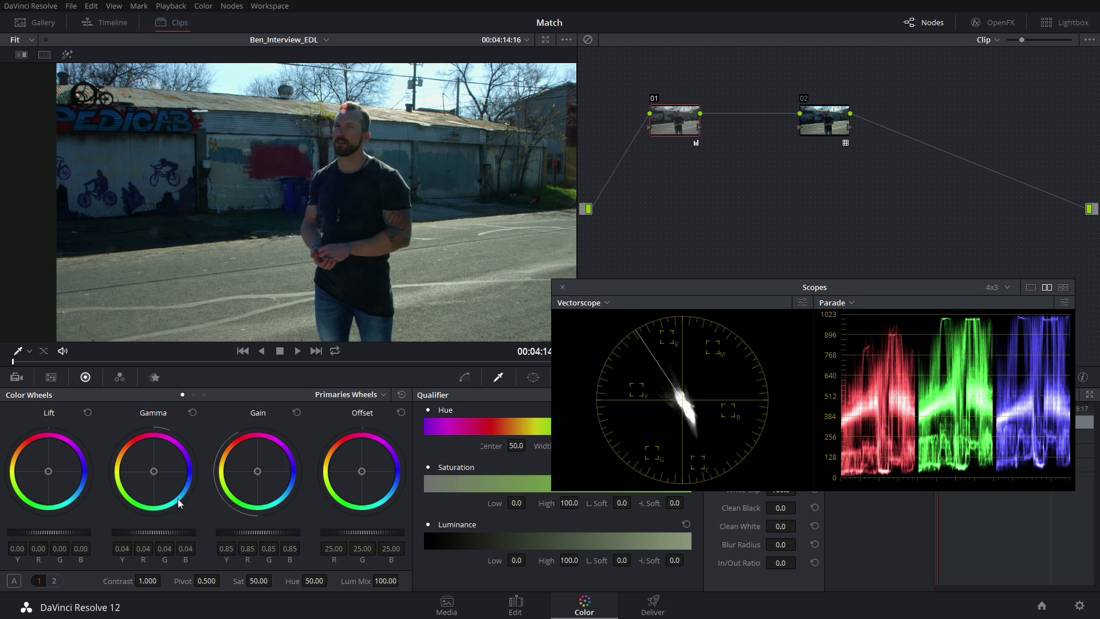
pyautogui.moveTo(255, 465); pyautogui.dragTo(255, 464)
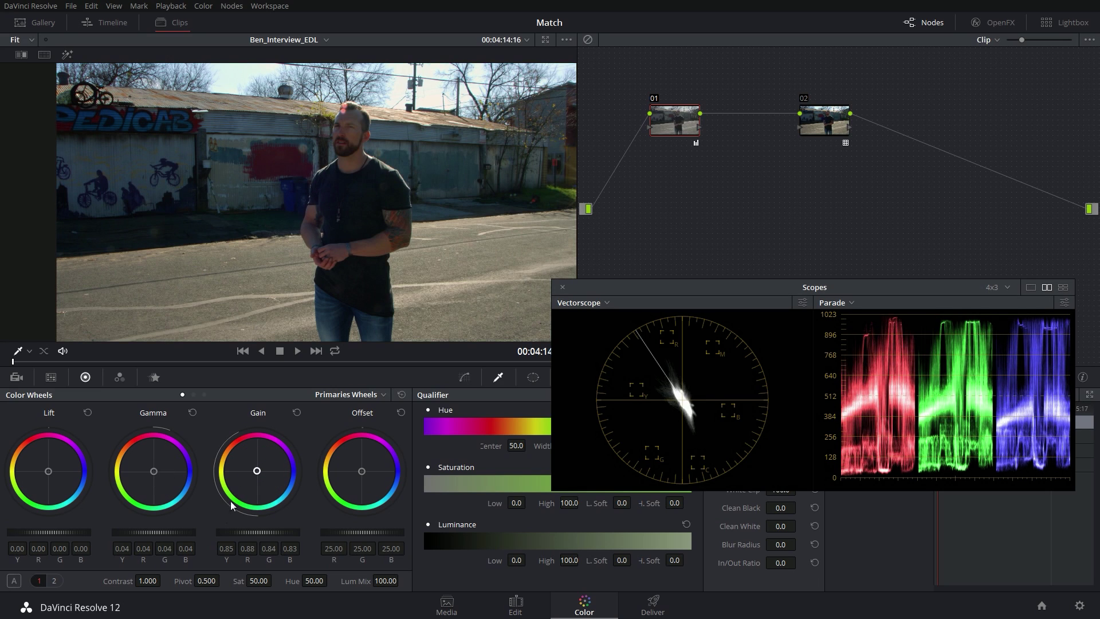
pyautogui.moveTo(171, 532); pyautogui.dragTo(175, 532)
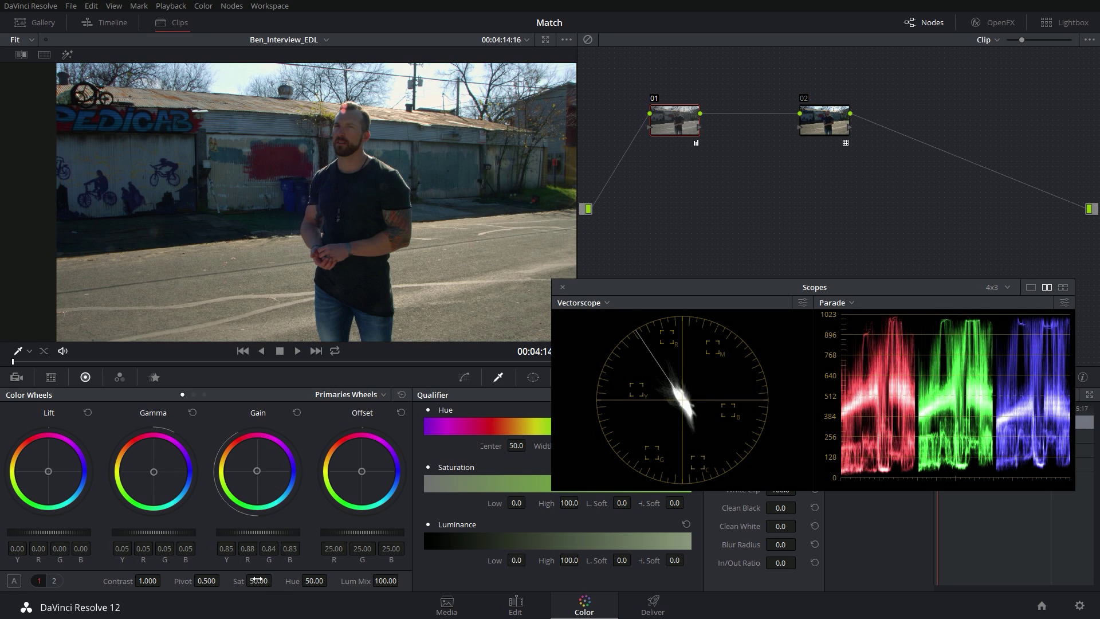
pyautogui.moveTo(259, 580); pyautogui.dragTo(281, 579)
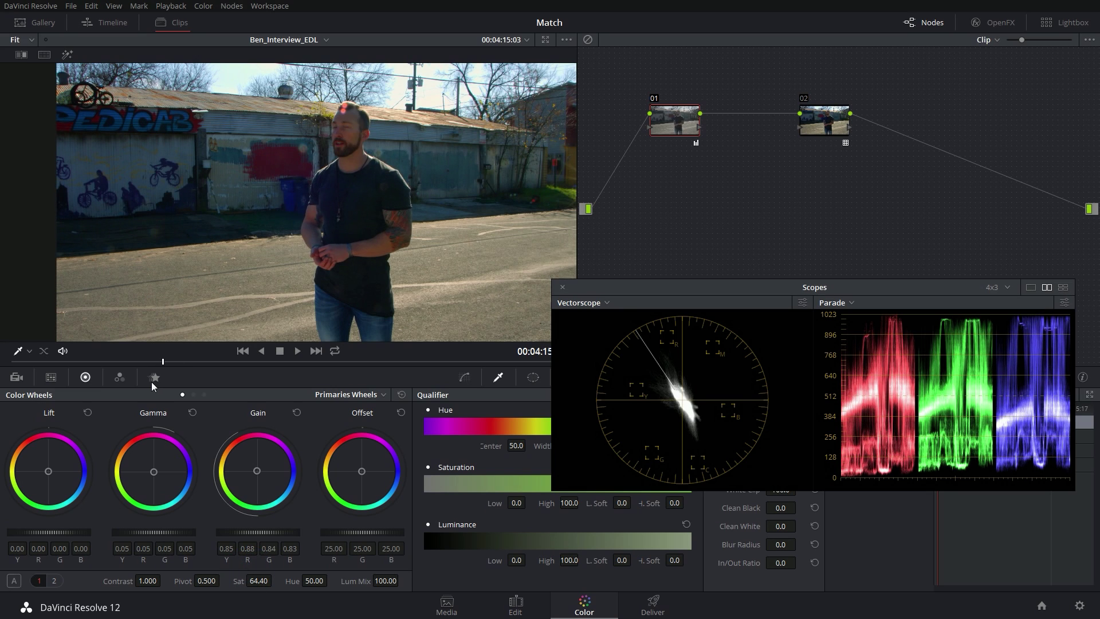
pyautogui.moveTo(162, 362); pyautogui.dragTo(367, 361)
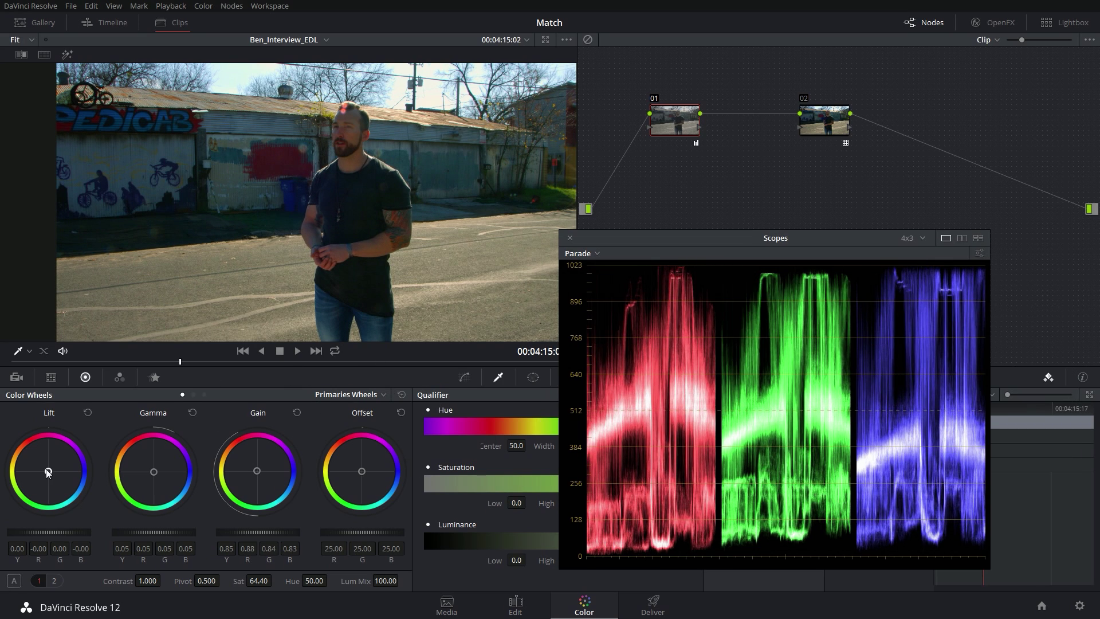
pyautogui.moveTo(49, 471); pyautogui.dragTo(48, 463)
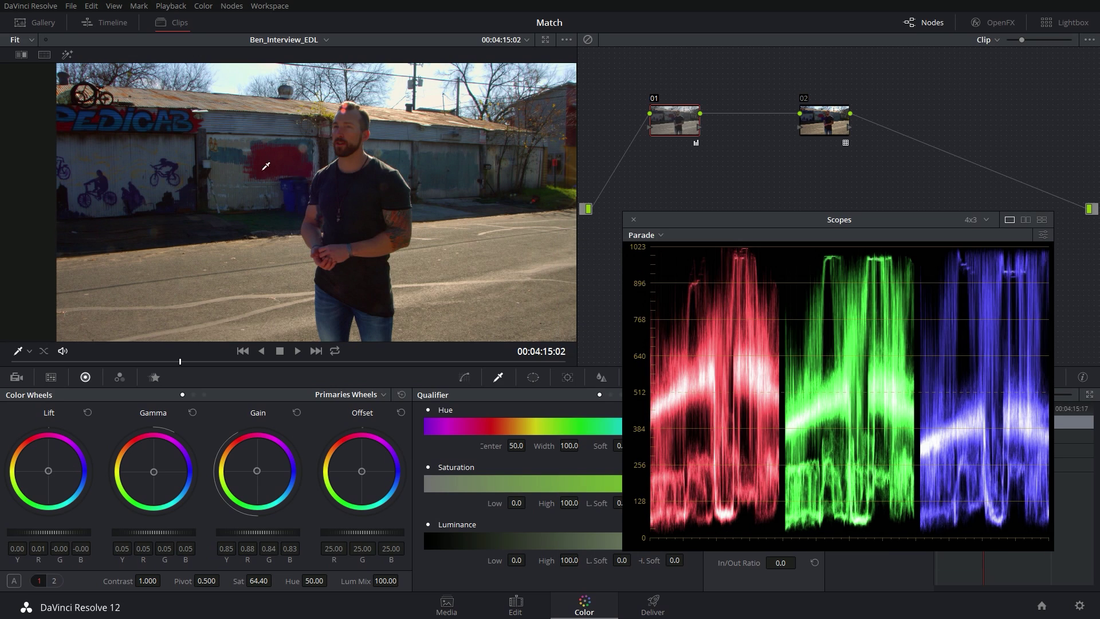
# Step: Grab a still of the graded wide street shot into the Gallery
pyautogui.click(38, 24)
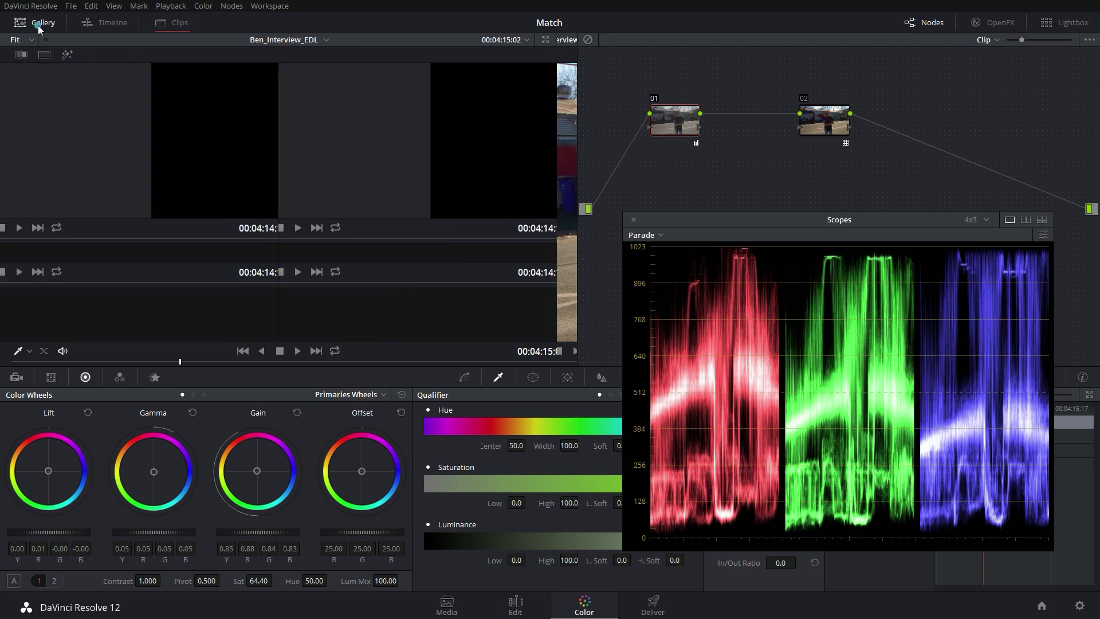
pyautogui.rightClick(341, 135)
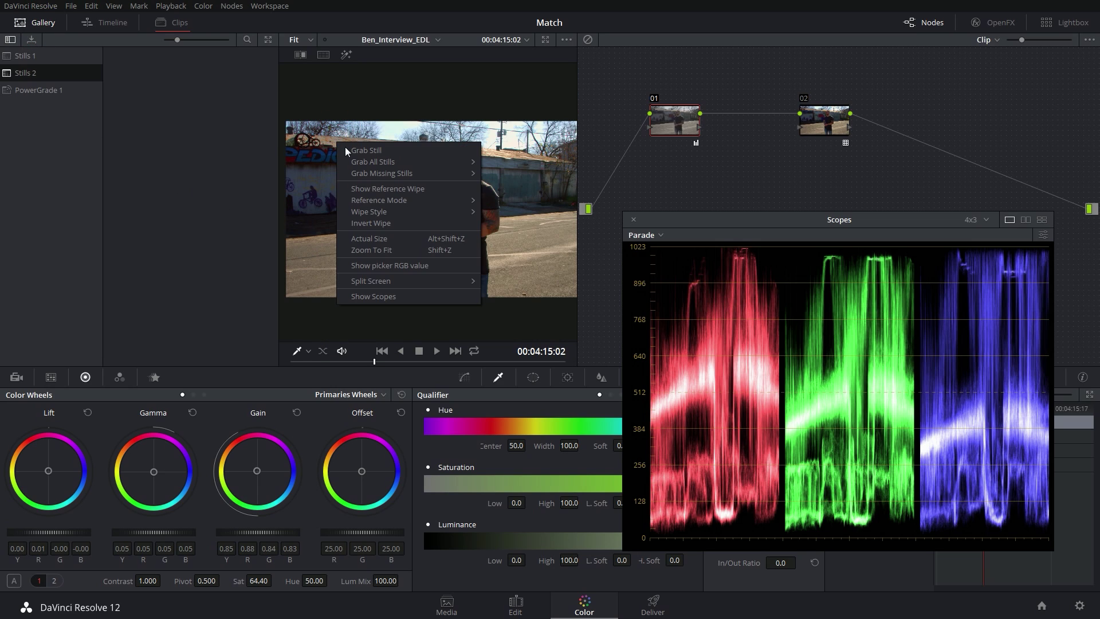
pyautogui.click(371, 150)
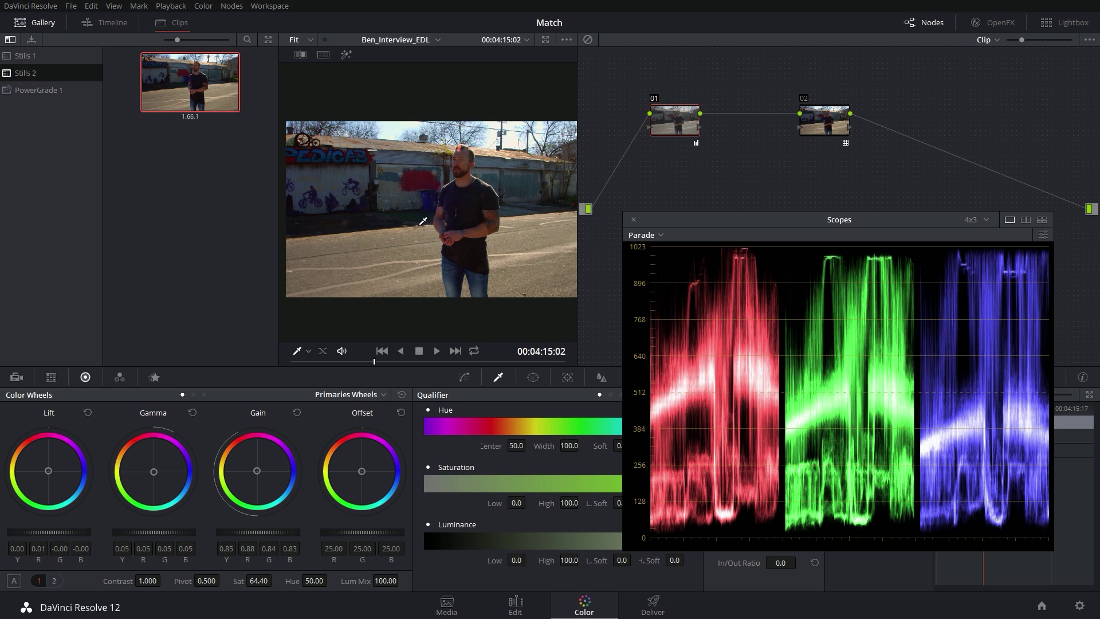
# Step: Wipe close-up clip 02 against the saved still and reposition the split divider
pyautogui.click(114, 335)
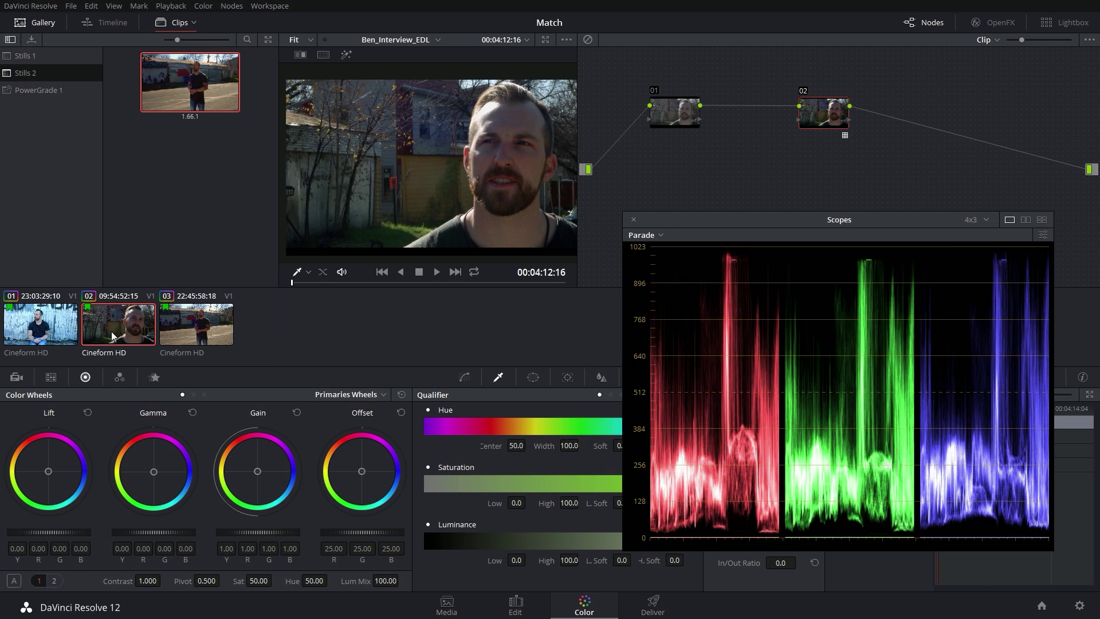
pyautogui.rightClick(353, 123)
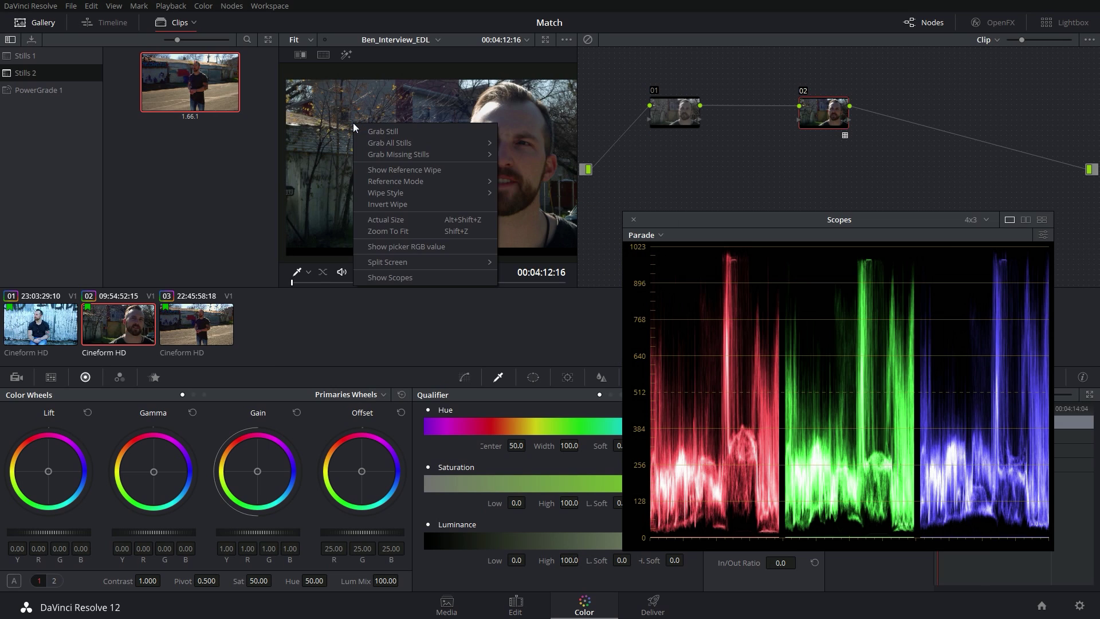
pyautogui.click(403, 171)
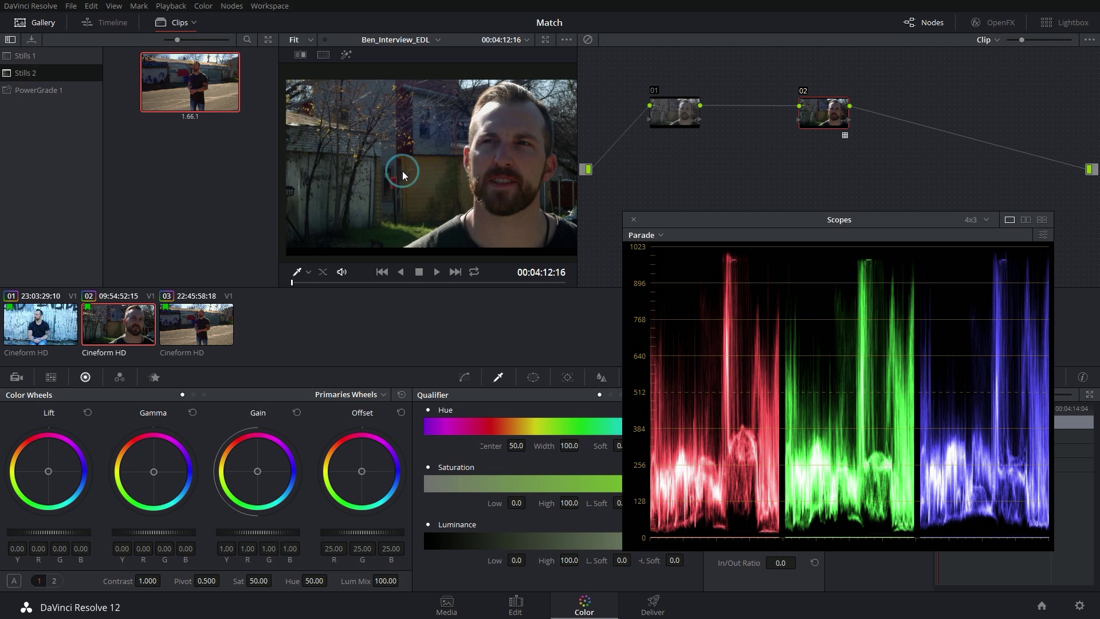
pyautogui.moveTo(363, 166); pyautogui.dragTo(496, 168)
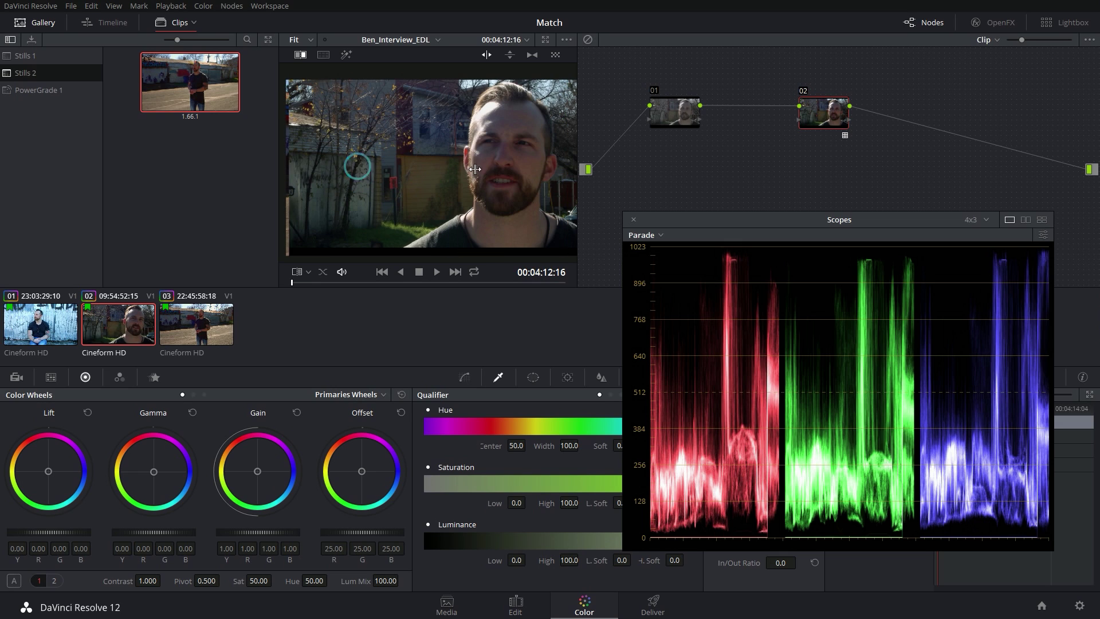
pyautogui.moveTo(475, 169); pyautogui.dragTo(445, 178)
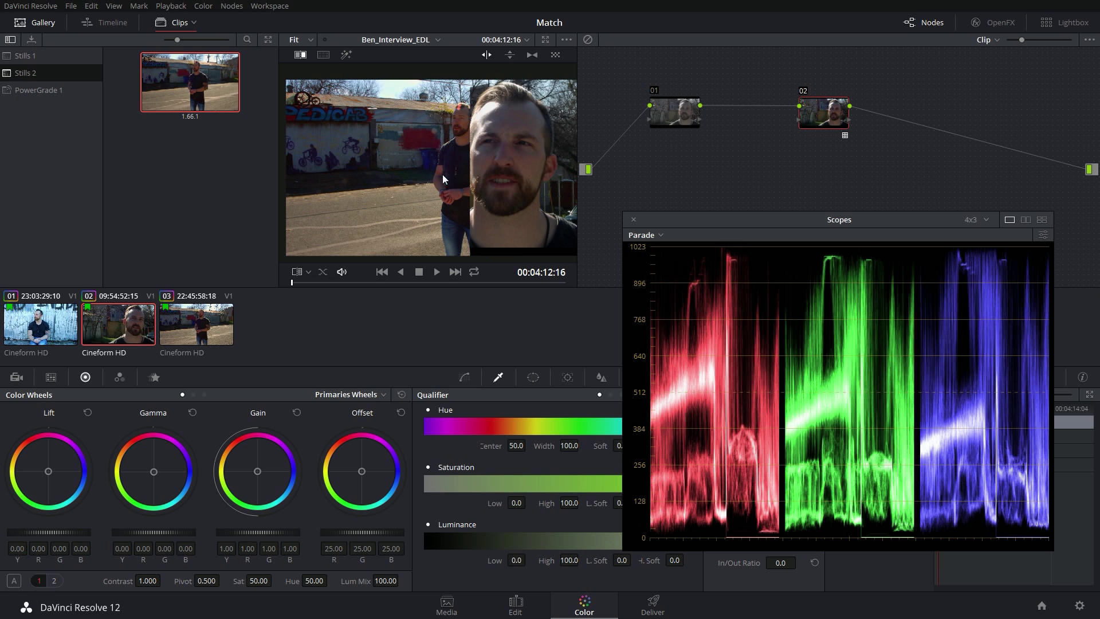
# Step: Close the gallery and clip strip, widen the close-up side of the wipe, and select node 01
pyautogui.click(34, 22)
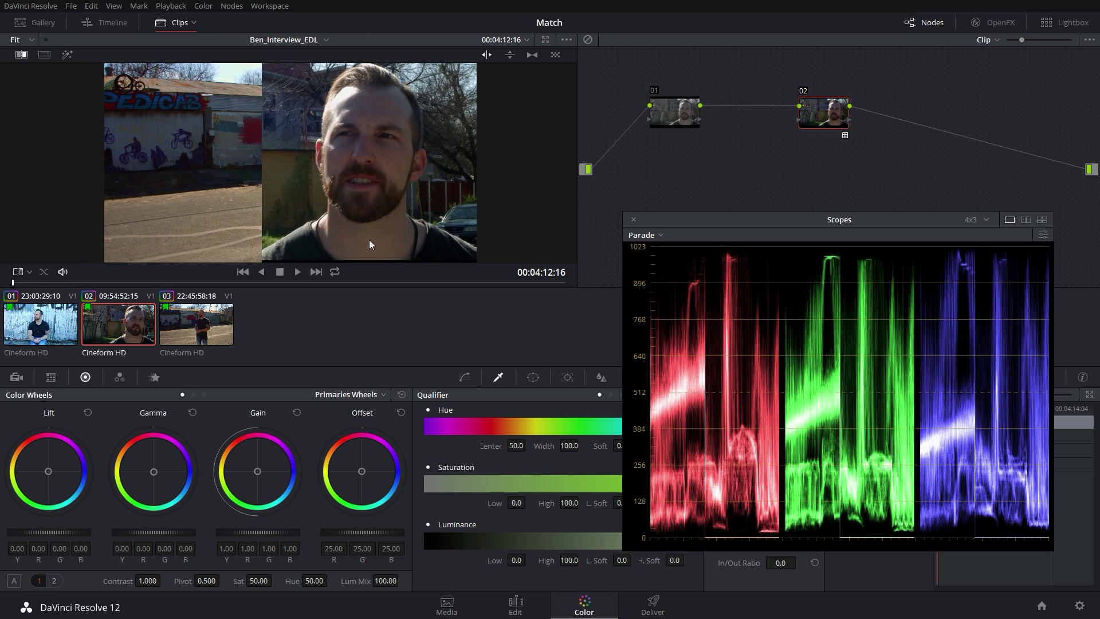
pyautogui.click(165, 24)
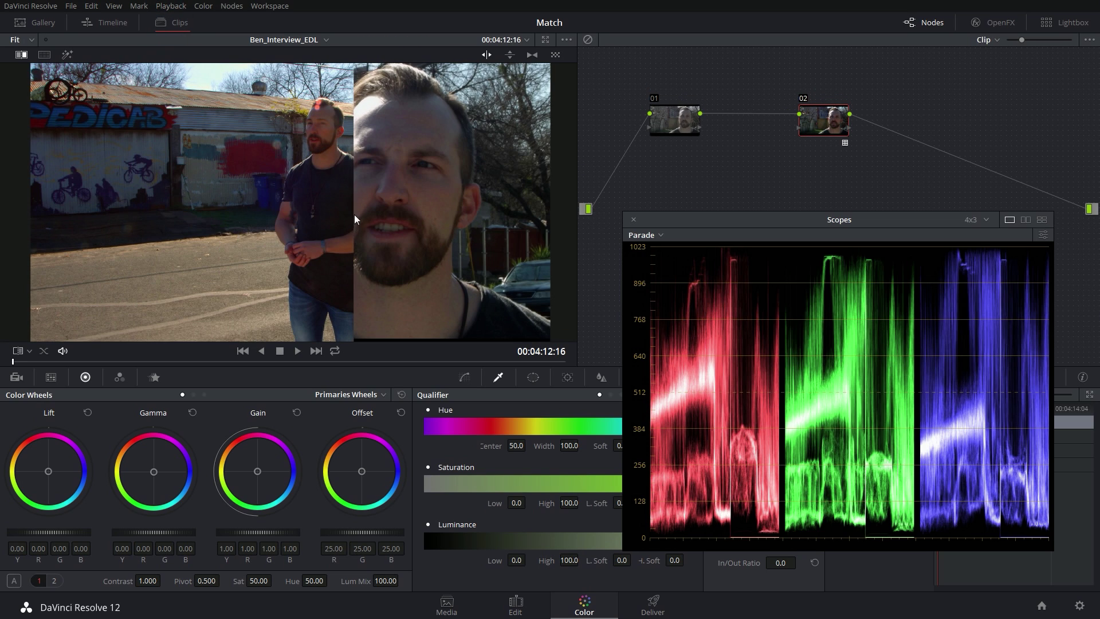
pyautogui.moveTo(354, 213); pyautogui.dragTo(228, 183)
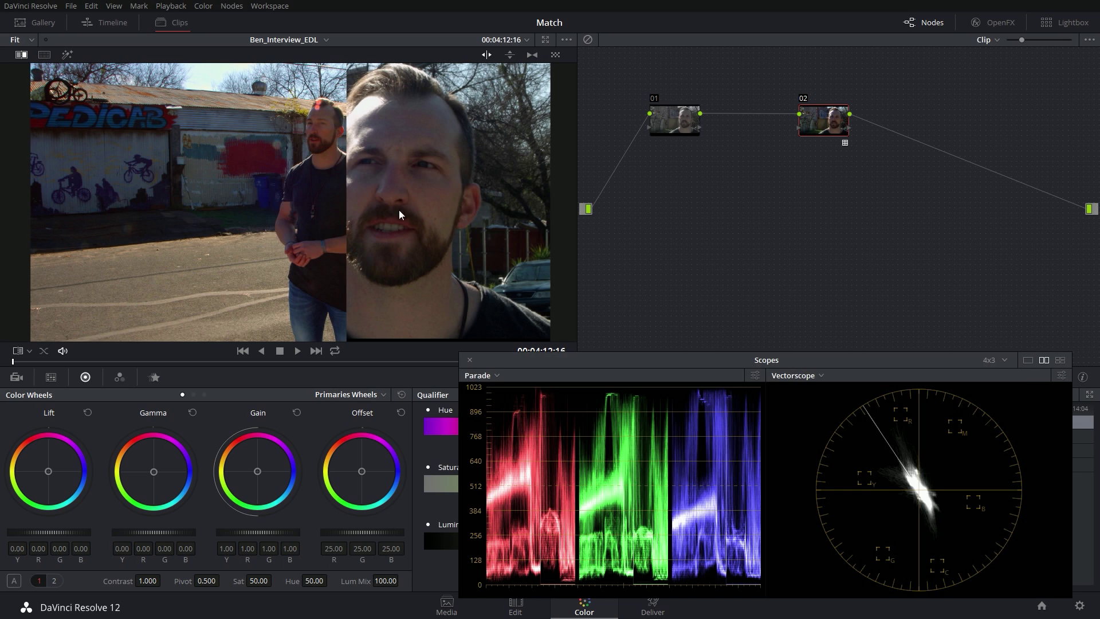
pyautogui.click(683, 128)
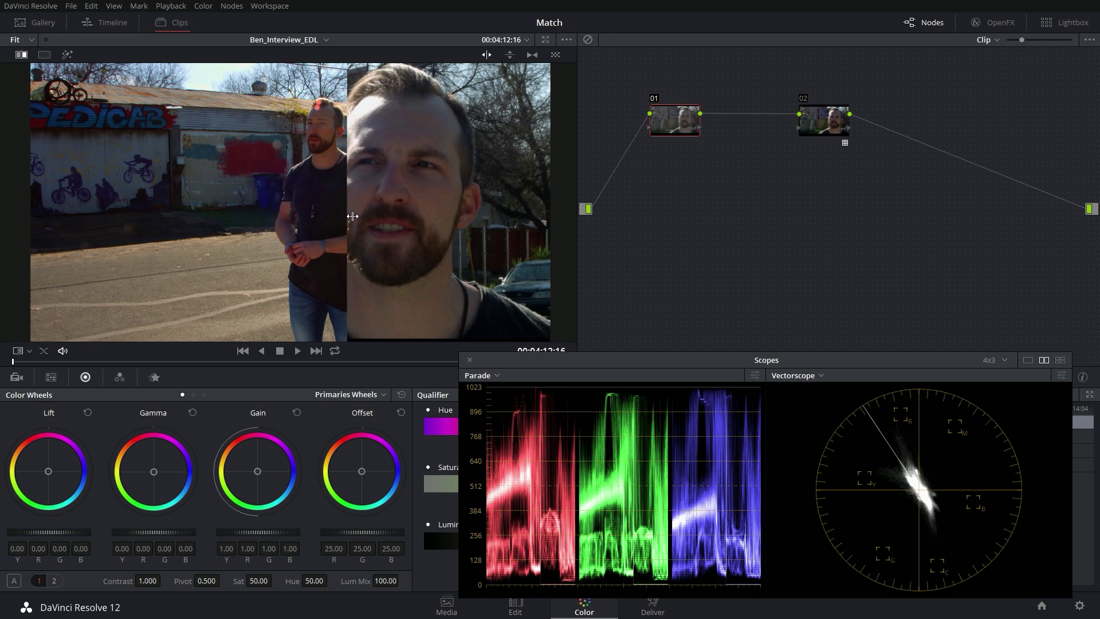
pyautogui.moveTo(352, 217)
pyautogui.mouseDown()
pyautogui.moveTo(364, 220)
pyautogui.moveTo(339, 219)
pyautogui.moveTo(360, 225)
pyautogui.mouseUp()
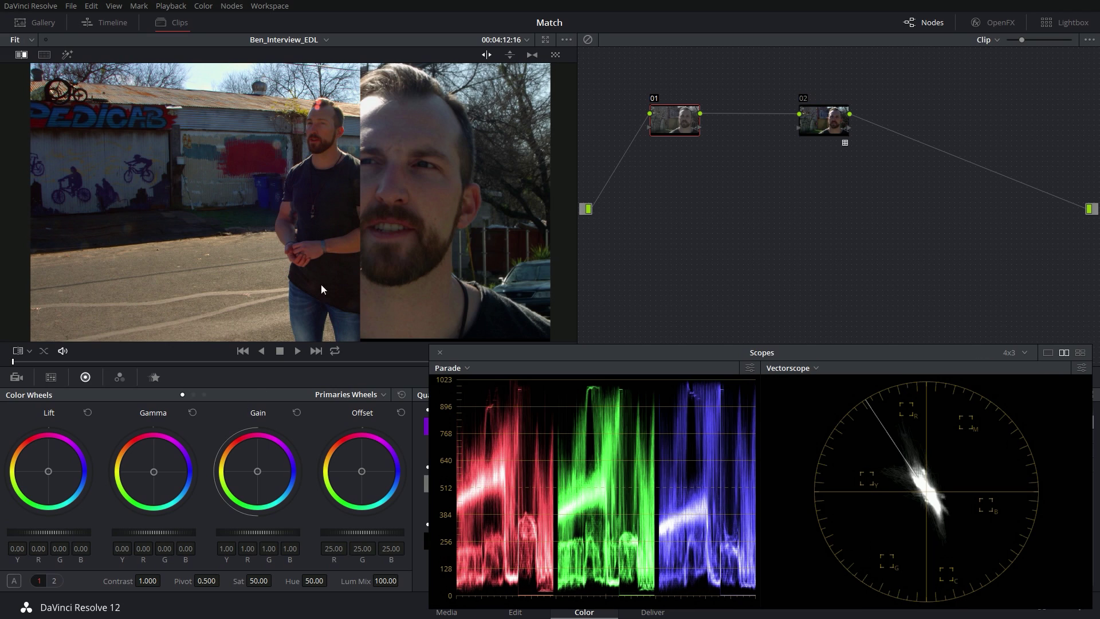
# Step: Set the close-up's gain to 0.99 R, 1.00 G, 1.02 B and blue gamma to -0.04
pyautogui.scroll(-1, 58, 531)
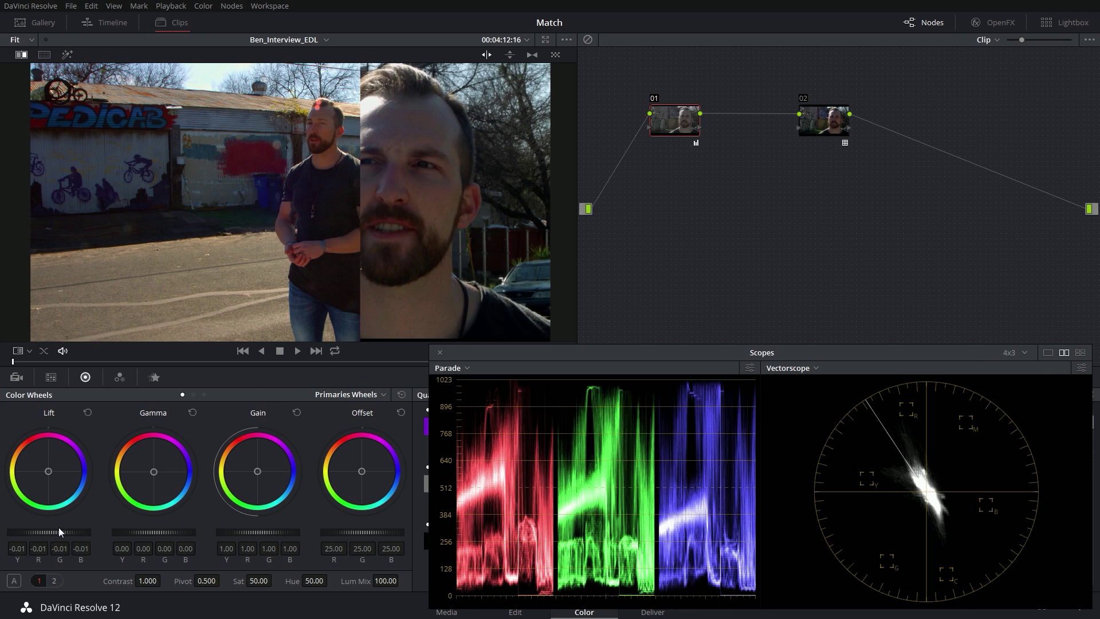
pyautogui.moveTo(251, 535); pyautogui.dragTo(313, 528)
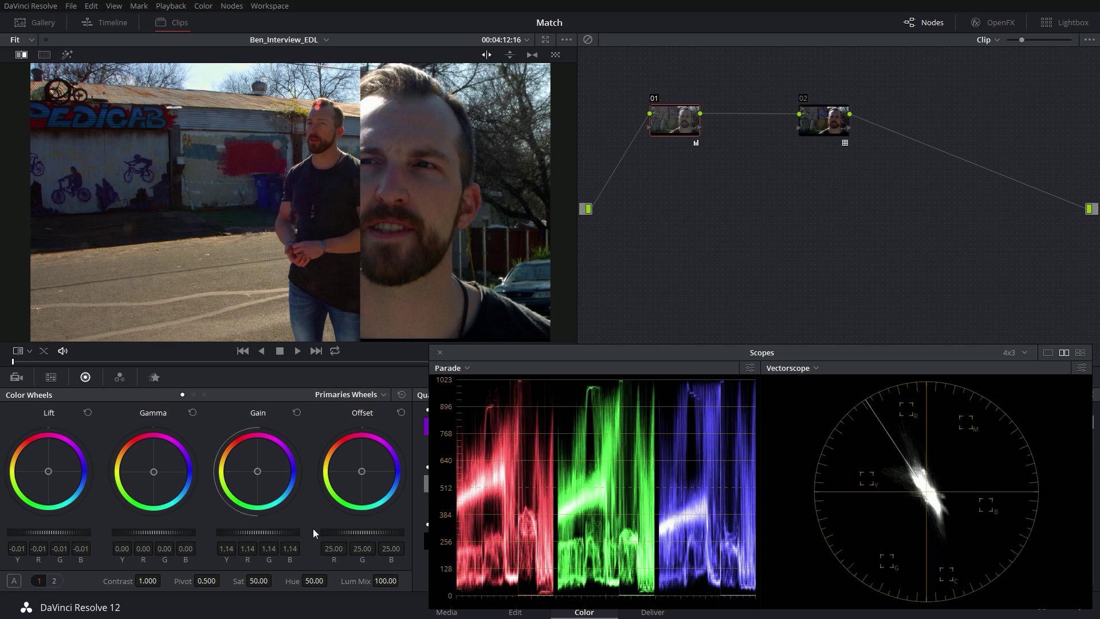
pyautogui.scroll(-2, 173, 532)
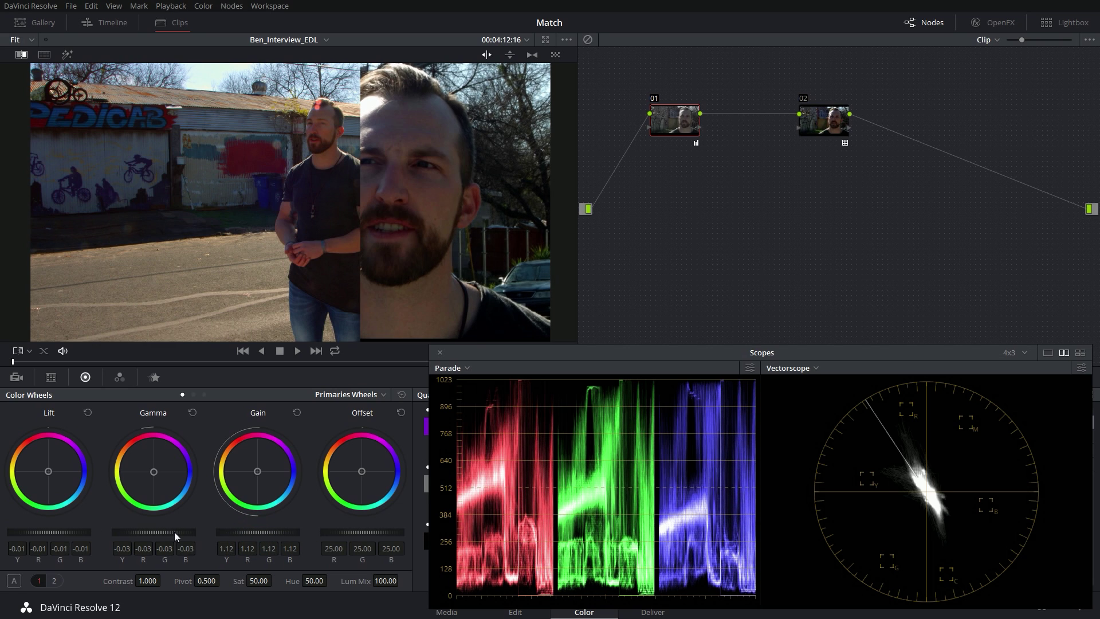
pyautogui.moveTo(258, 471); pyautogui.dragTo(247, 463)
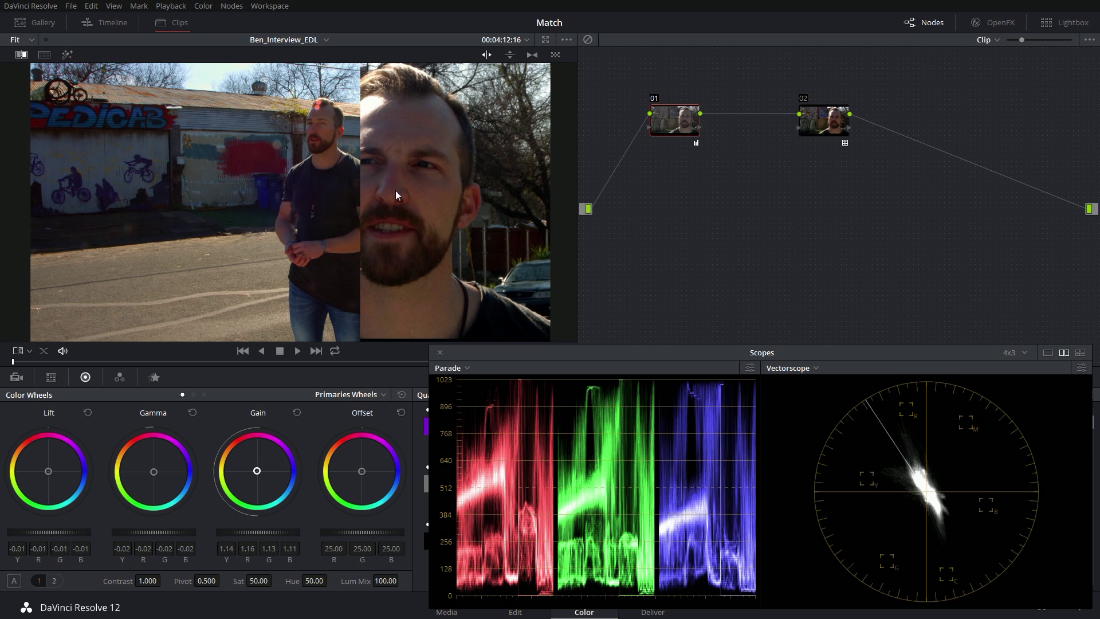
pyautogui.scroll(3, 397, 195)
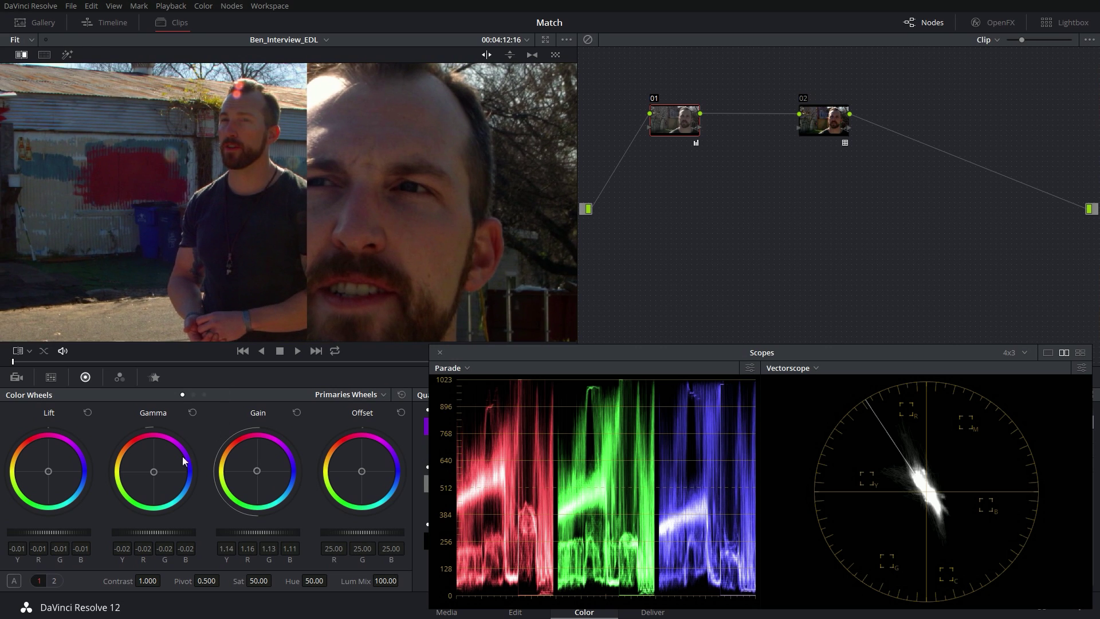
pyautogui.moveTo(153, 473); pyautogui.dragTo(154, 471)
pyautogui.scroll(-1, 383, 193)
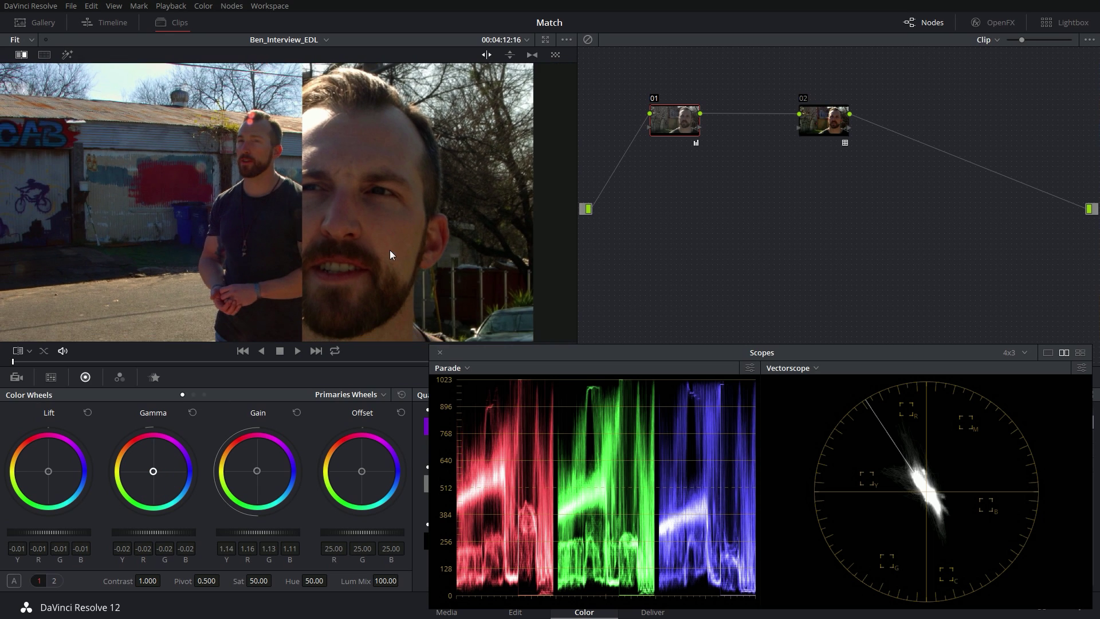
pyautogui.scroll(-2, 389, 250)
pyautogui.moveTo(345, 155); pyautogui.dragTo(382, 210)
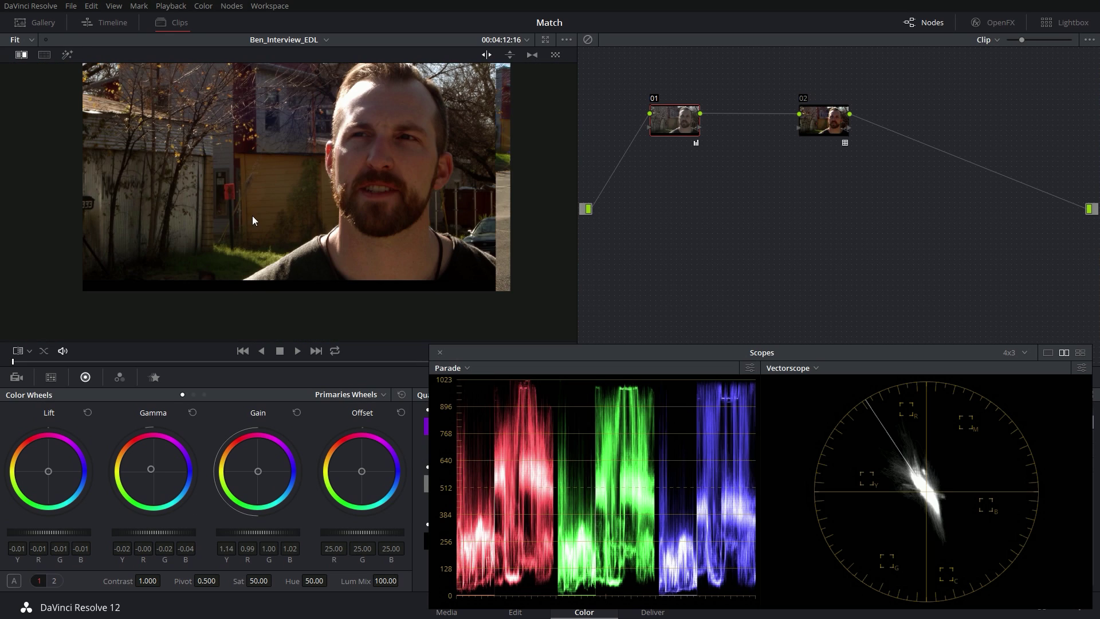
pyautogui.moveTo(109, 146); pyautogui.dragTo(376, 184)
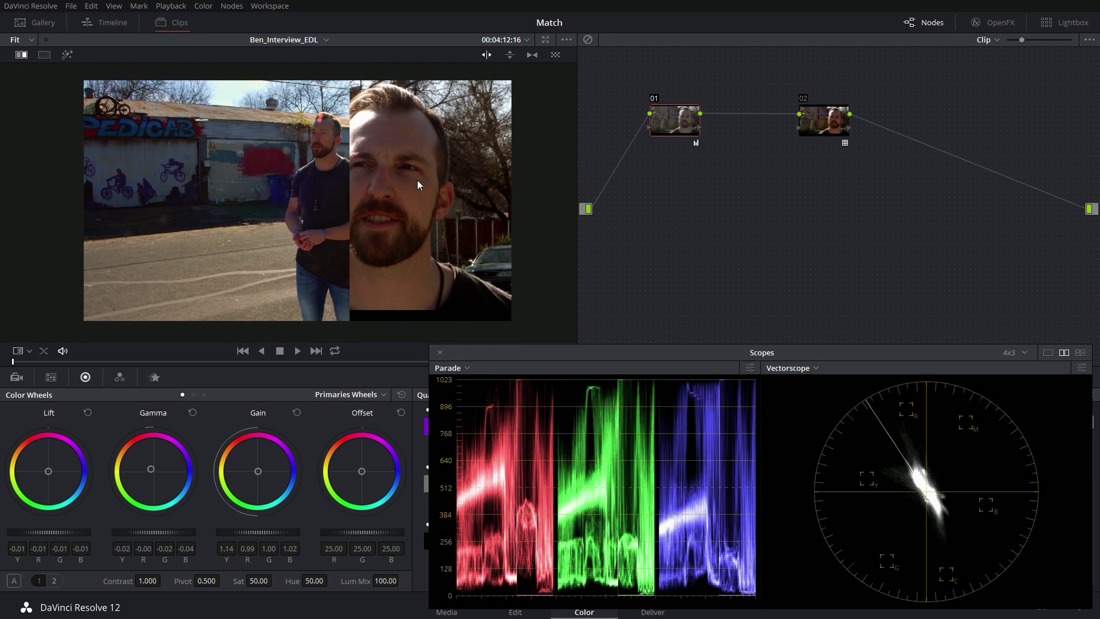
# Step: Turn off the reference wipe, play the close-up, and shift gamma to 0.01 R, -0.03 G
pyautogui.rightClick(414, 151)
pyautogui.click(458, 197)
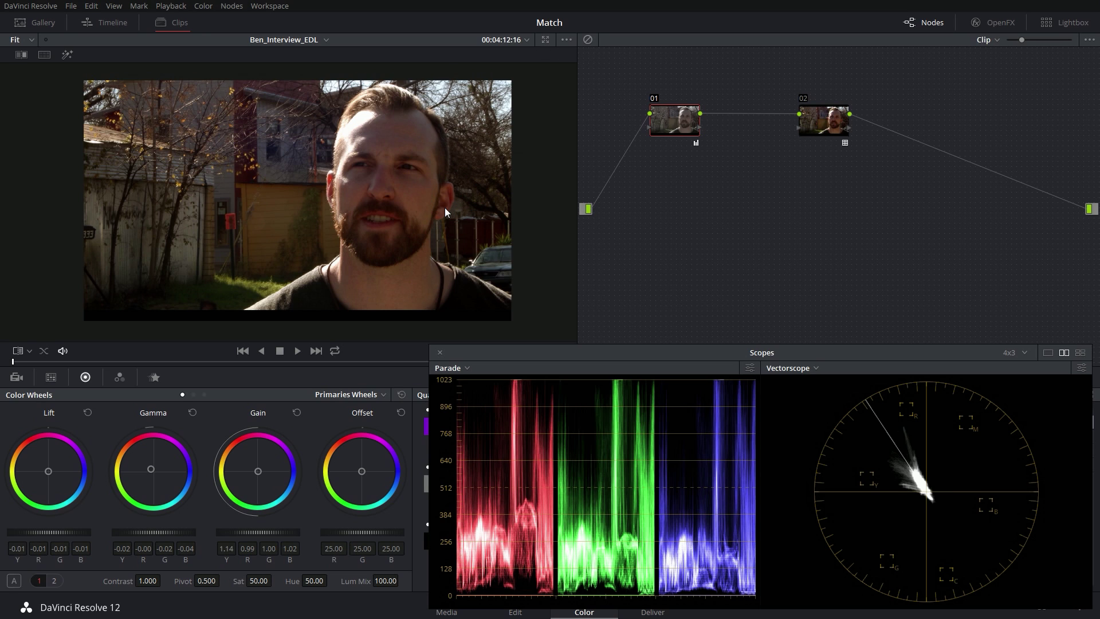
pyautogui.press('space')
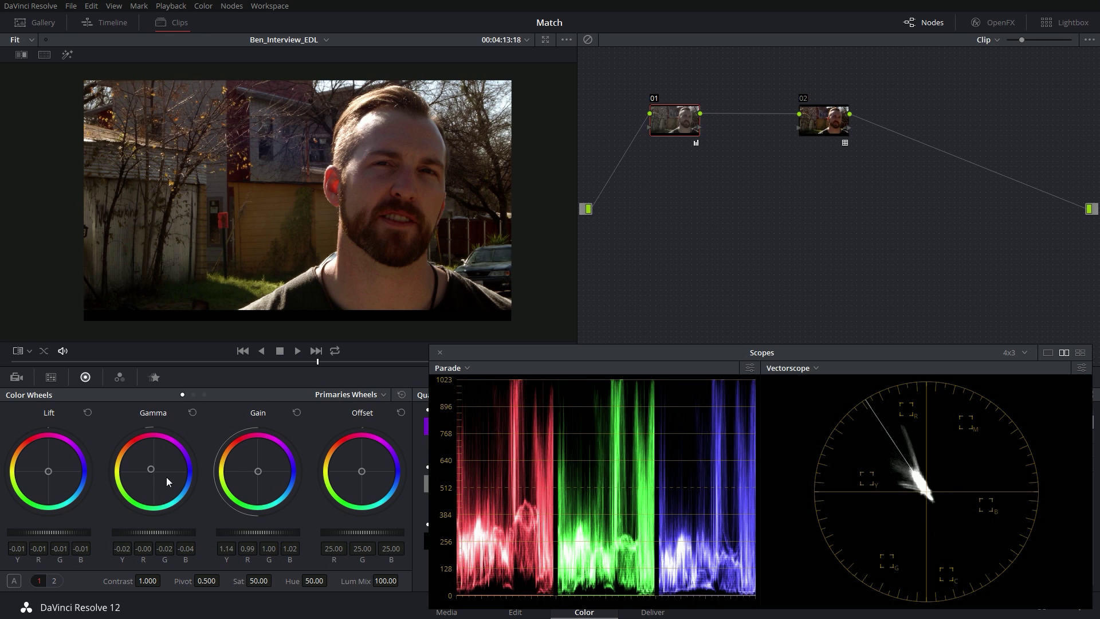
pyautogui.moveTo(152, 469); pyautogui.dragTo(156, 471)
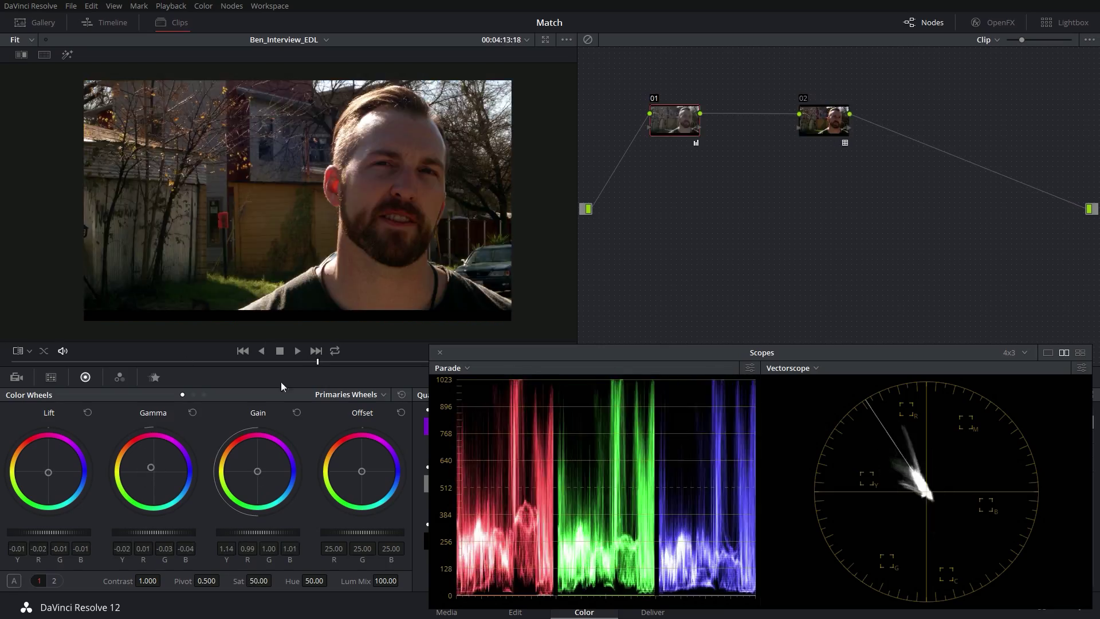
# Step: Bring back the reference wipe and reset the close-up's grade with Color > Reset Grade
pyautogui.hotkey('ctrl', 'w')
pyautogui.rightClick(680, 118)
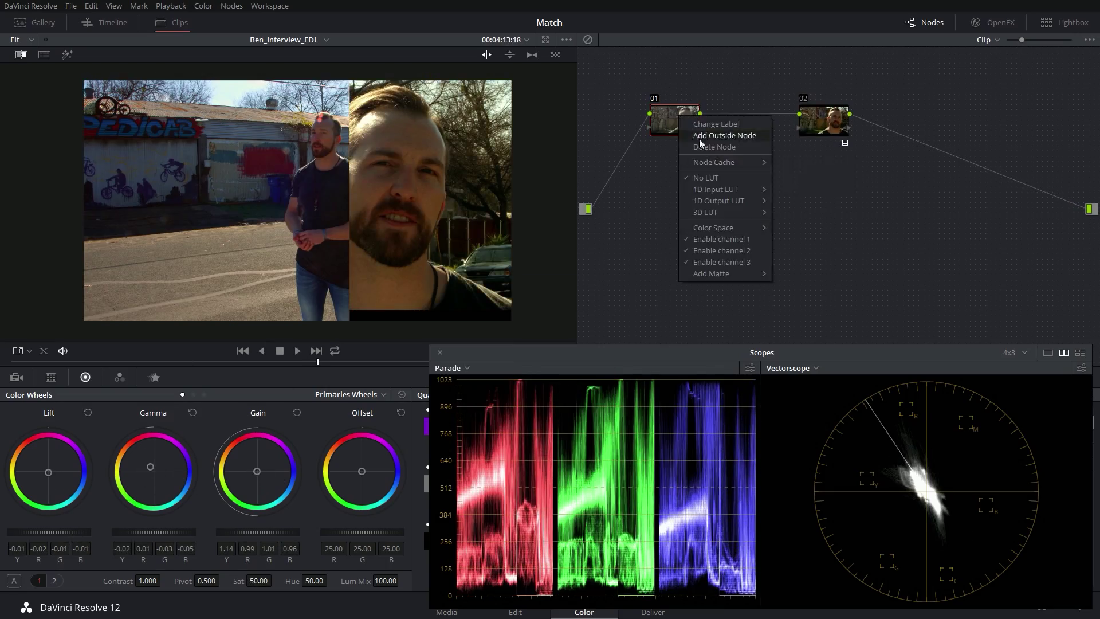
pyautogui.press('Escape')
pyautogui.scroll(3, 384, 214)
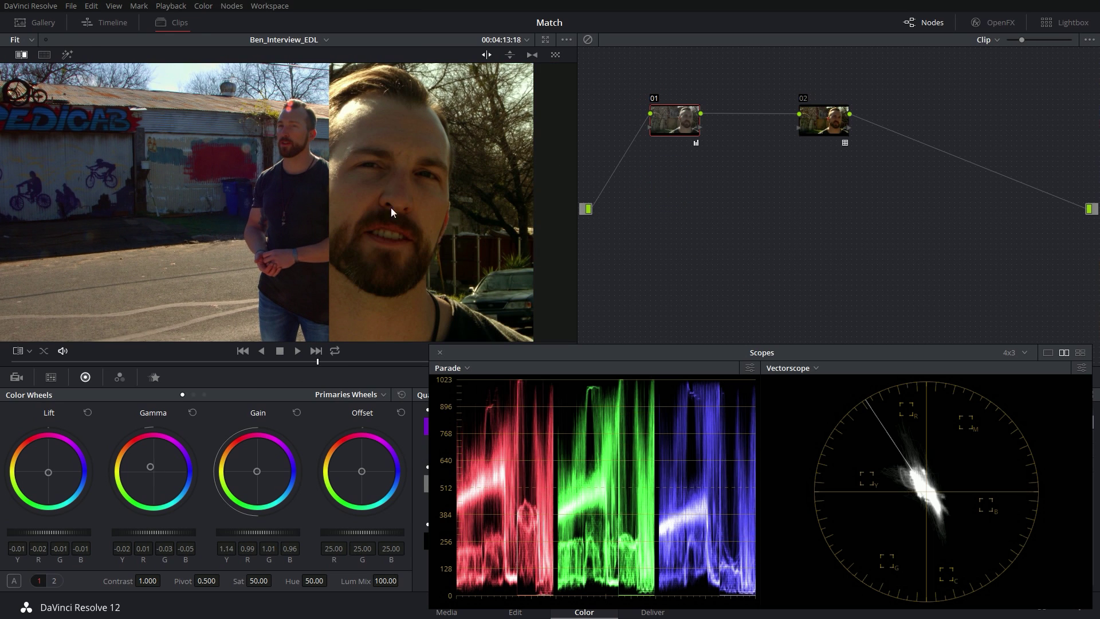
pyautogui.click(204, 5)
pyautogui.click(240, 184)
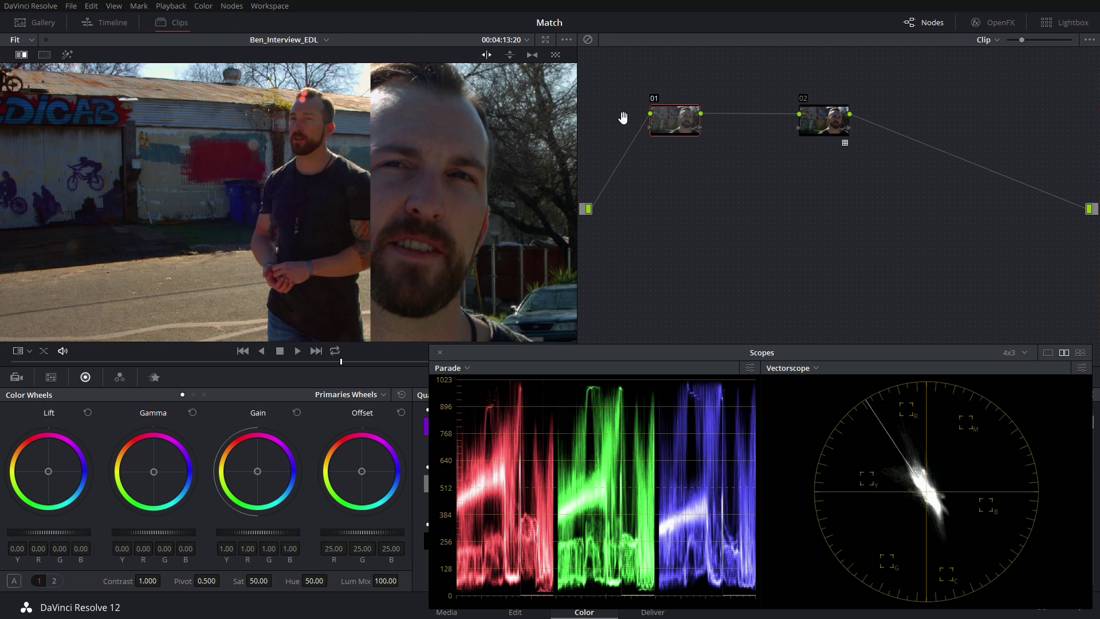
# Step: Set lift to -0.01, warm the gamma, trim gain to 0.99 R/B, and sweep the wipe across the face
pyautogui.moveTo(68, 531); pyautogui.dragTo(65, 532)
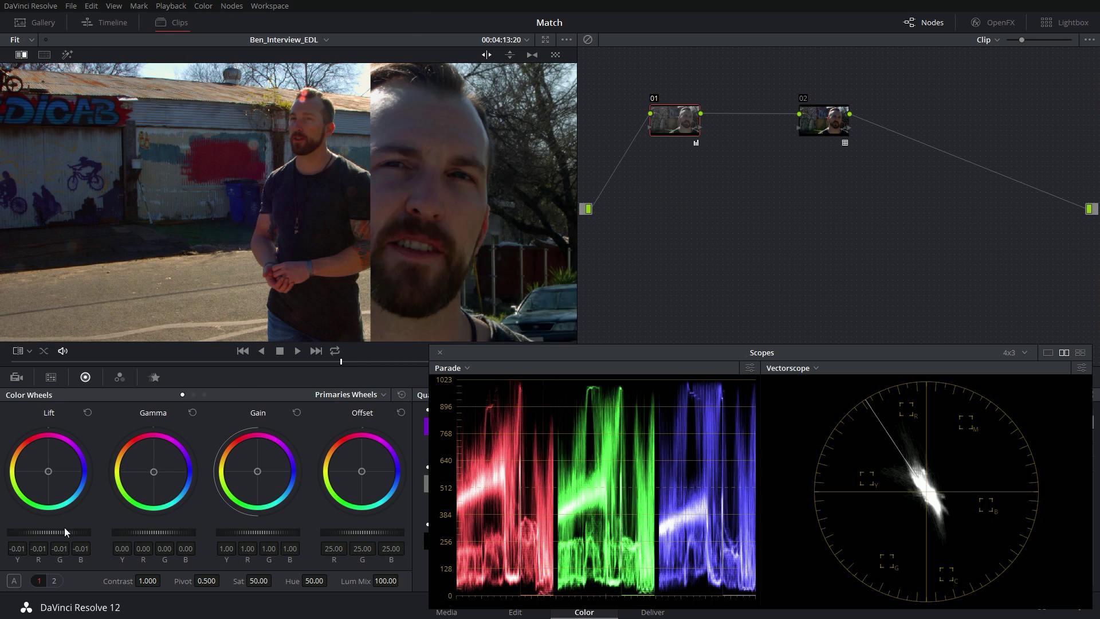
pyautogui.moveTo(151, 474); pyautogui.dragTo(143, 463)
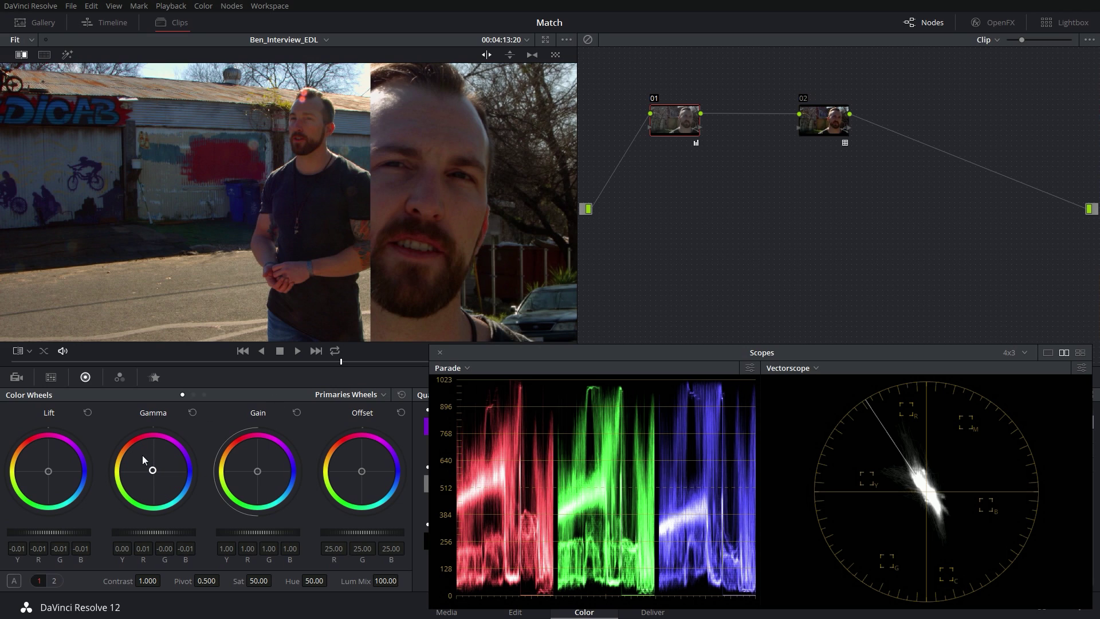
pyautogui.moveTo(257, 470); pyautogui.dragTo(255, 471)
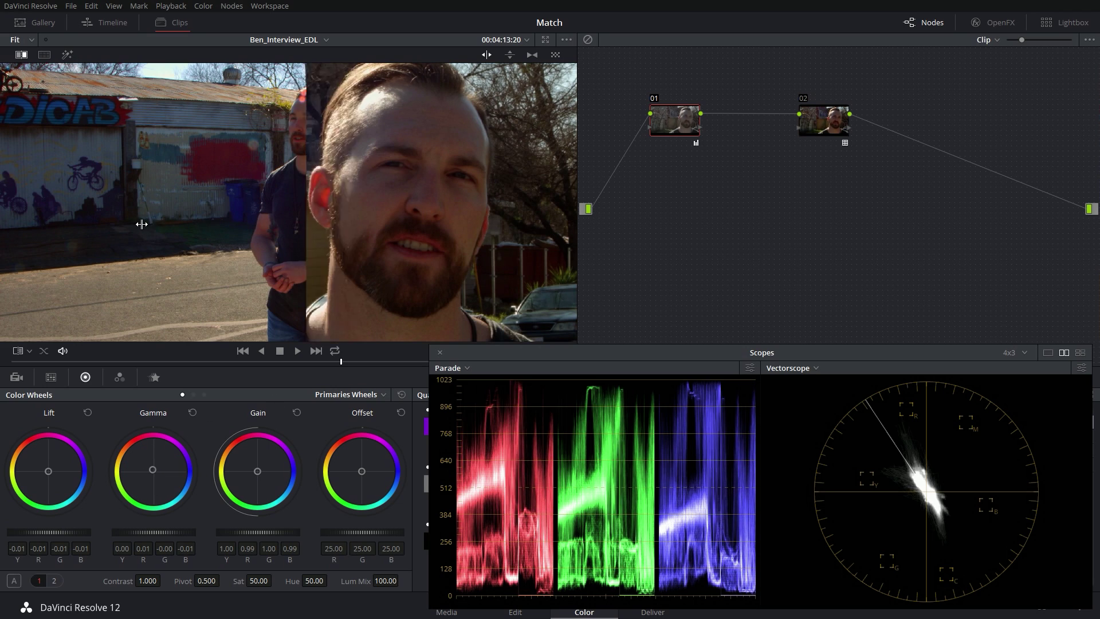
pyautogui.moveTo(139, 223); pyautogui.dragTo(228, 189)
pyautogui.moveTo(325, 179); pyautogui.dragTo(320, 183)
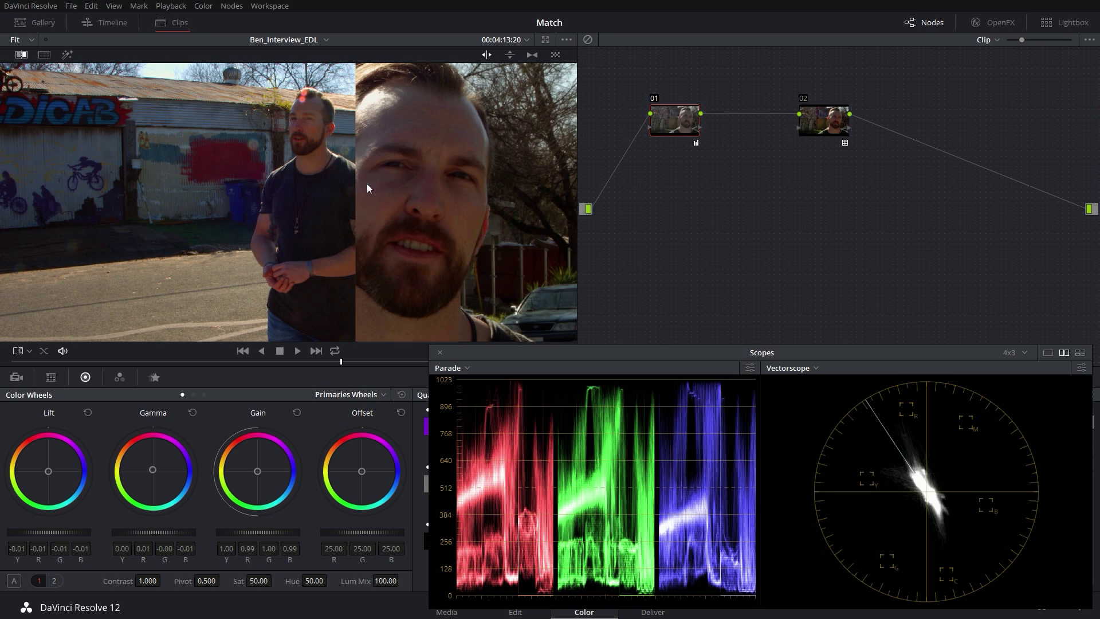
pyautogui.moveTo(368, 188)
pyautogui.mouseDown()
pyautogui.moveTo(229, 184)
pyautogui.moveTo(407, 179)
pyautogui.moveTo(369, 189)
pyautogui.mouseUp()
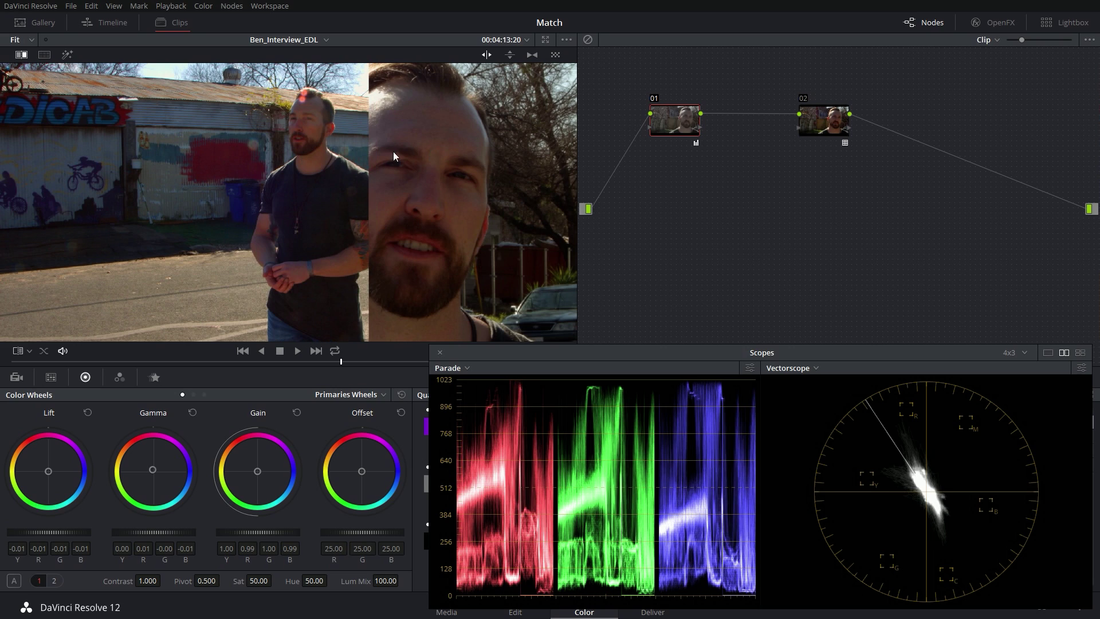
# Step: Alternate between the wide street shot and the close-up with the arrow keys
pyautogui.press('Up')
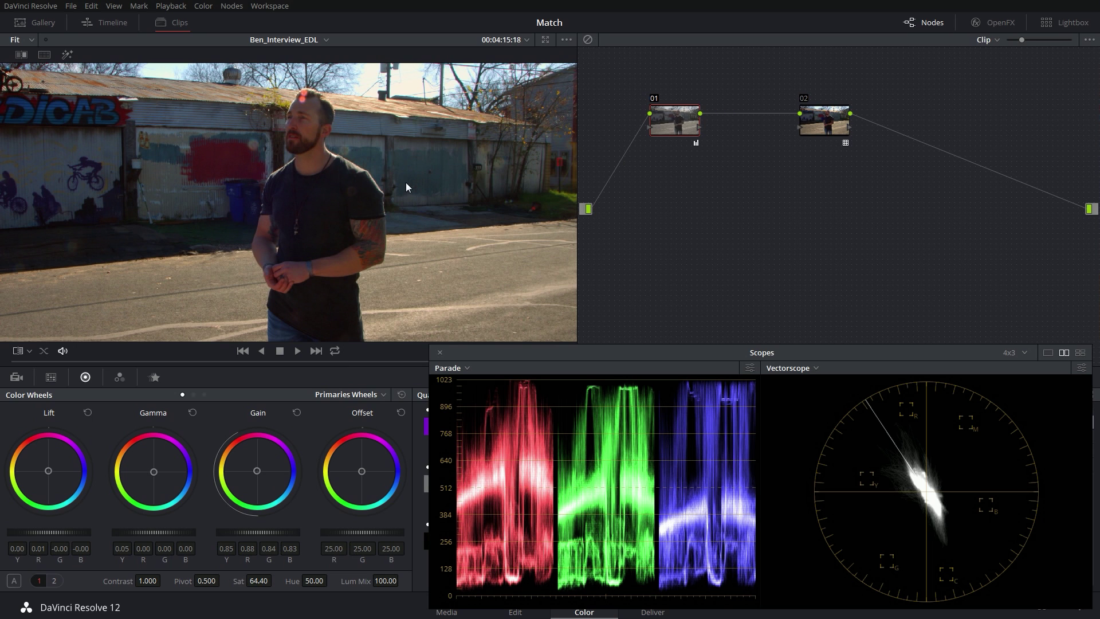
pyautogui.press('Down')
pyautogui.press('Up')
pyautogui.press('Down')
pyautogui.press('Up')
pyautogui.press('Down')
pyautogui.press('Up')
pyautogui.press('Down')
pyautogui.press('Up')
pyautogui.press('Down')
pyautogui.press('Down')
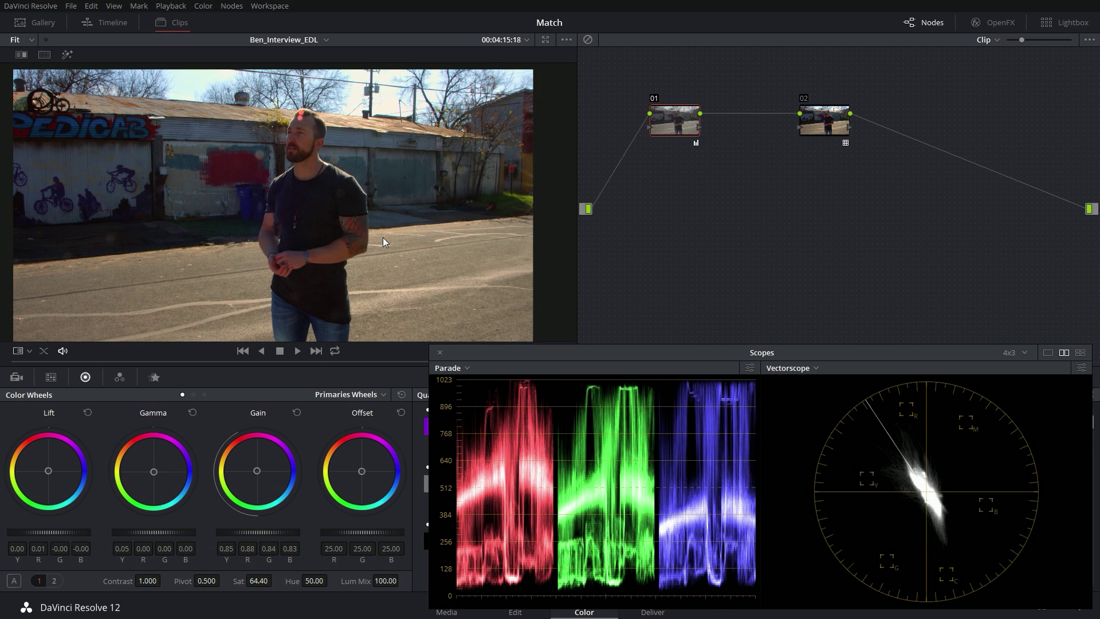
pyautogui.press('Up')
pyautogui.press('Down')
pyautogui.press('Up')
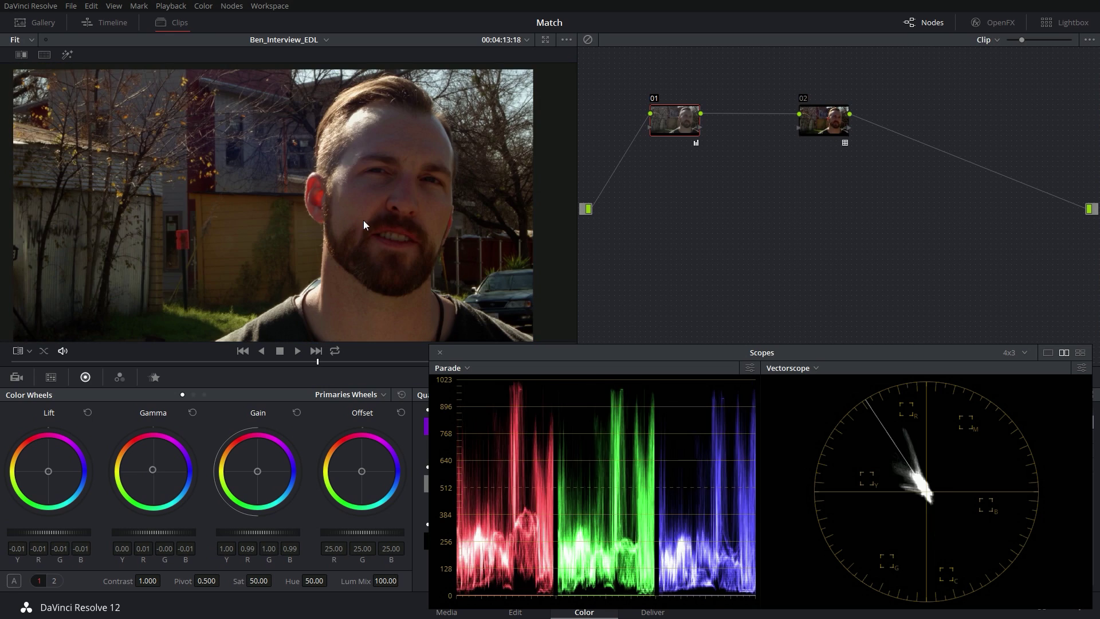
pyautogui.press('Down')
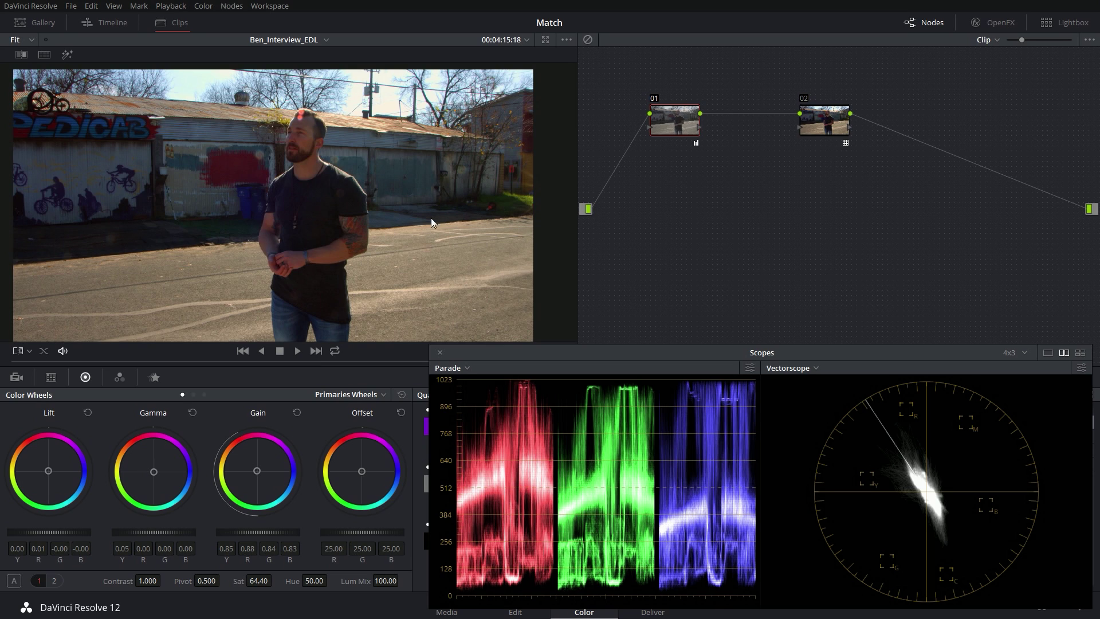
pyautogui.press('Up')
pyautogui.press('Up')
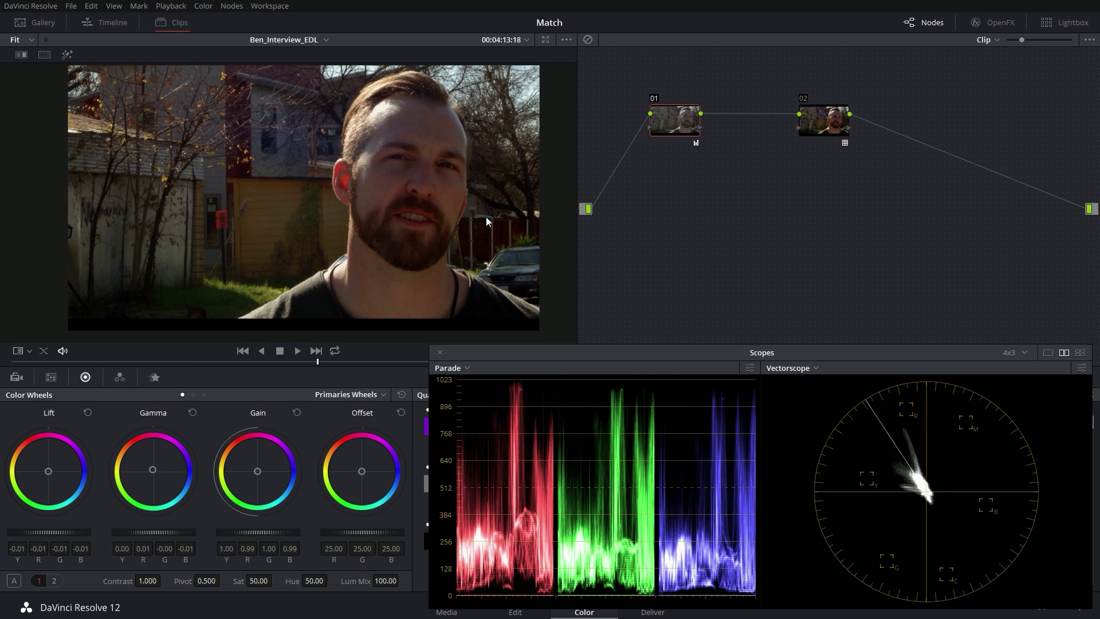
# Step: Wipe the seated wall clip against the street reference still, revealing more of the still
pyautogui.rightClick(387, 148)
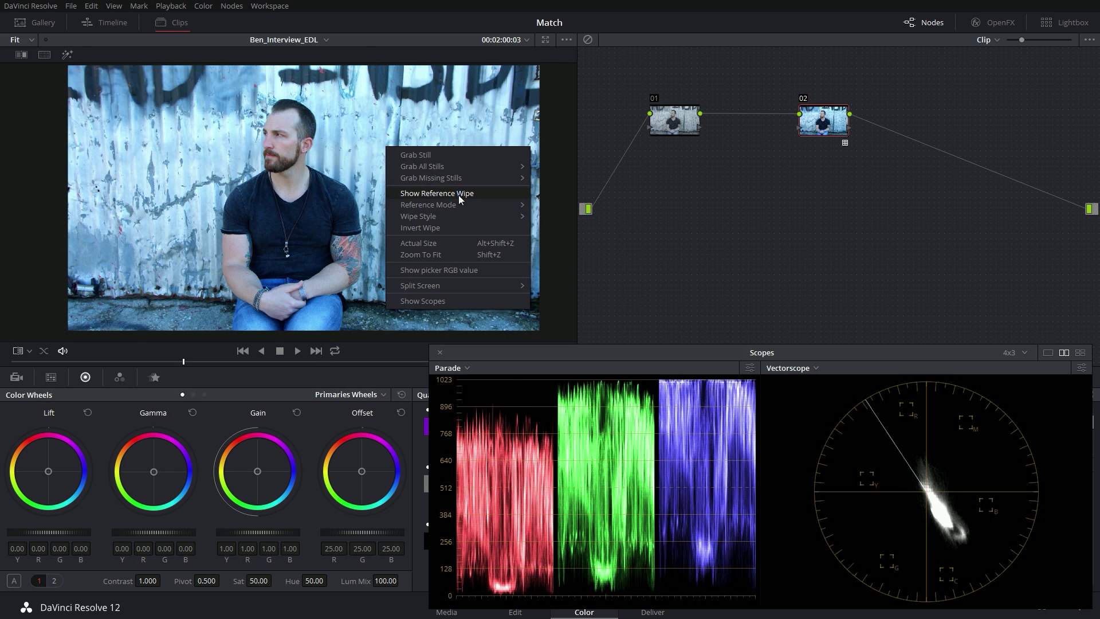
pyautogui.click(458, 194)
pyautogui.moveTo(250, 224); pyautogui.dragTo(469, 223)
# Step: On node 01, warm and lower the gain, set gamma to -0.08 and lift to 0.02
pyautogui.click(674, 122)
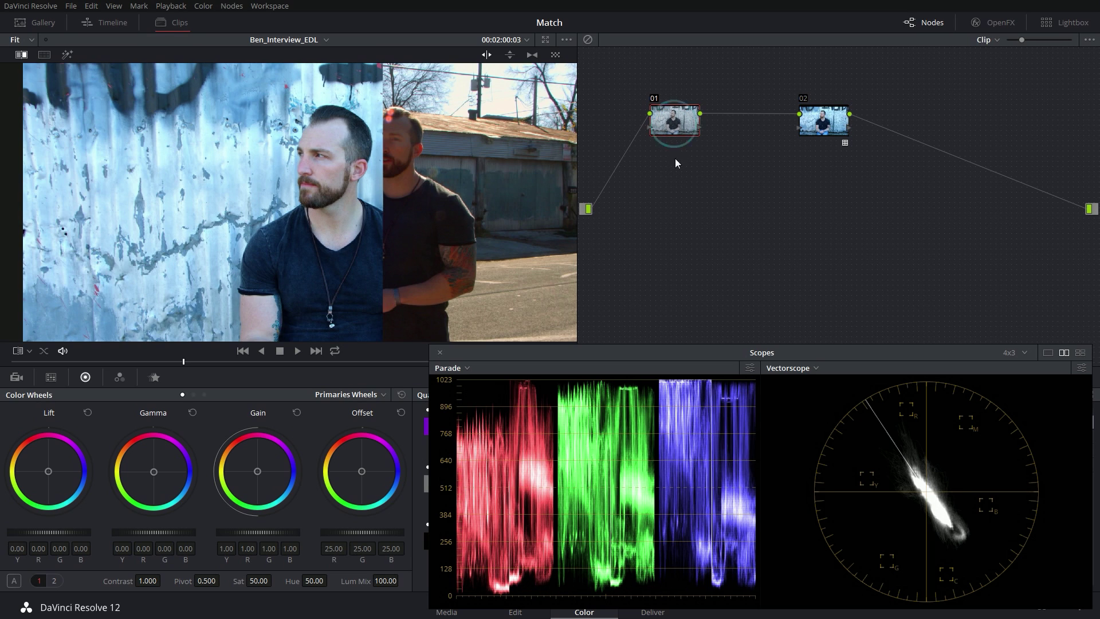
pyautogui.moveTo(258, 471); pyautogui.dragTo(244, 455)
pyautogui.moveTo(270, 531); pyautogui.dragTo(269, 530)
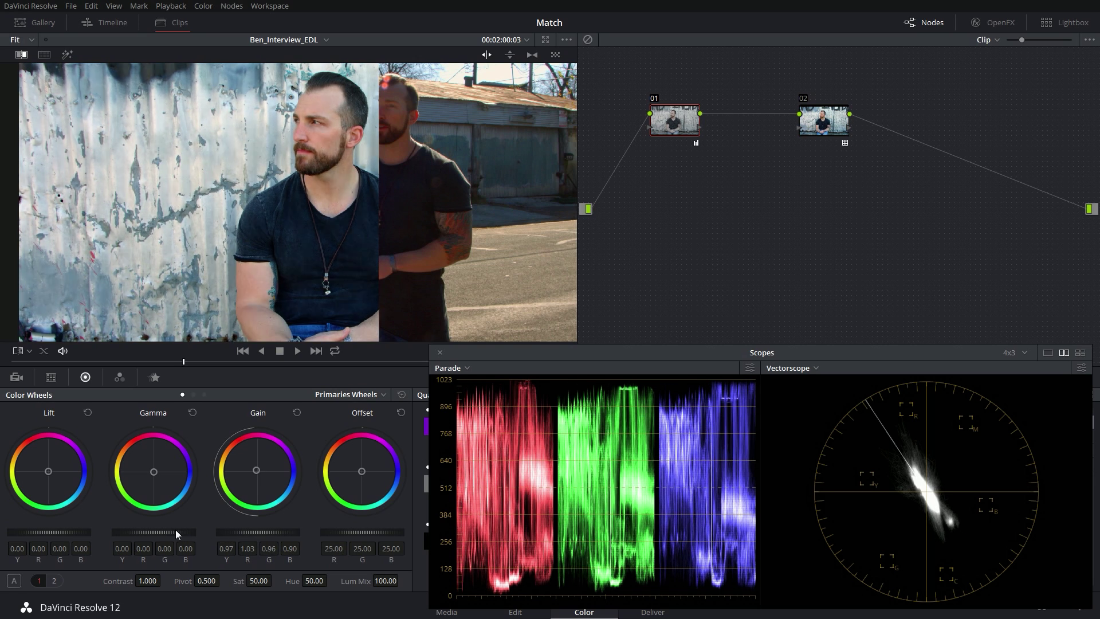
pyautogui.moveTo(175, 529); pyautogui.dragTo(177, 530)
pyautogui.moveTo(68, 534); pyautogui.dragTo(68, 534)
pyautogui.moveTo(393, 264); pyautogui.dragTo(404, 233)
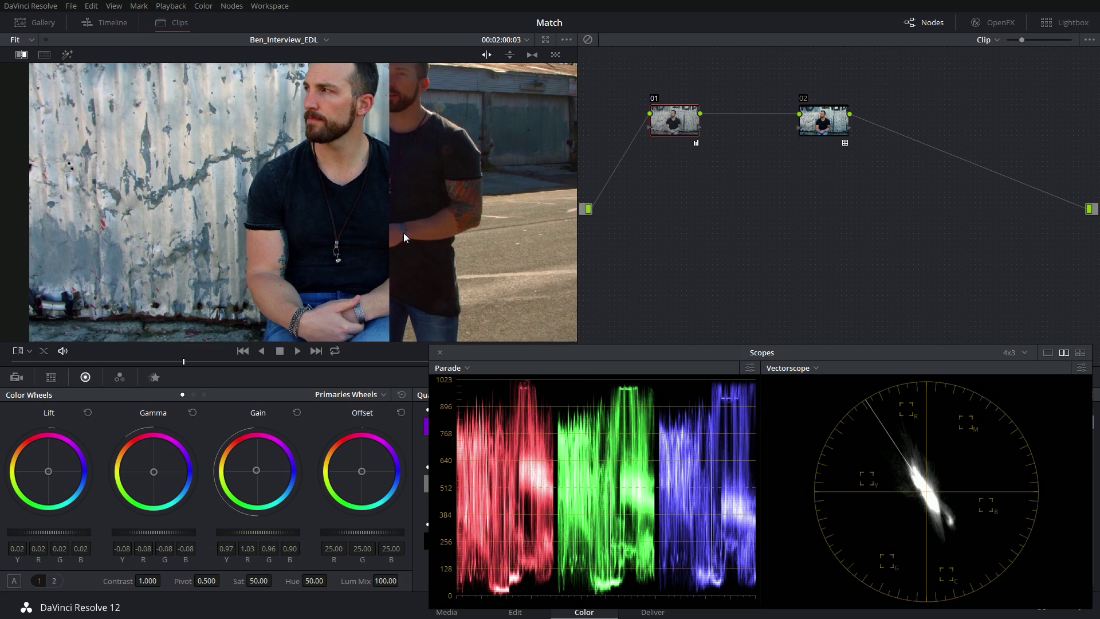
# Step: Float the scopes over the viewer as a single, enlarged Parade window
pyautogui.scroll(2, 415, 211)
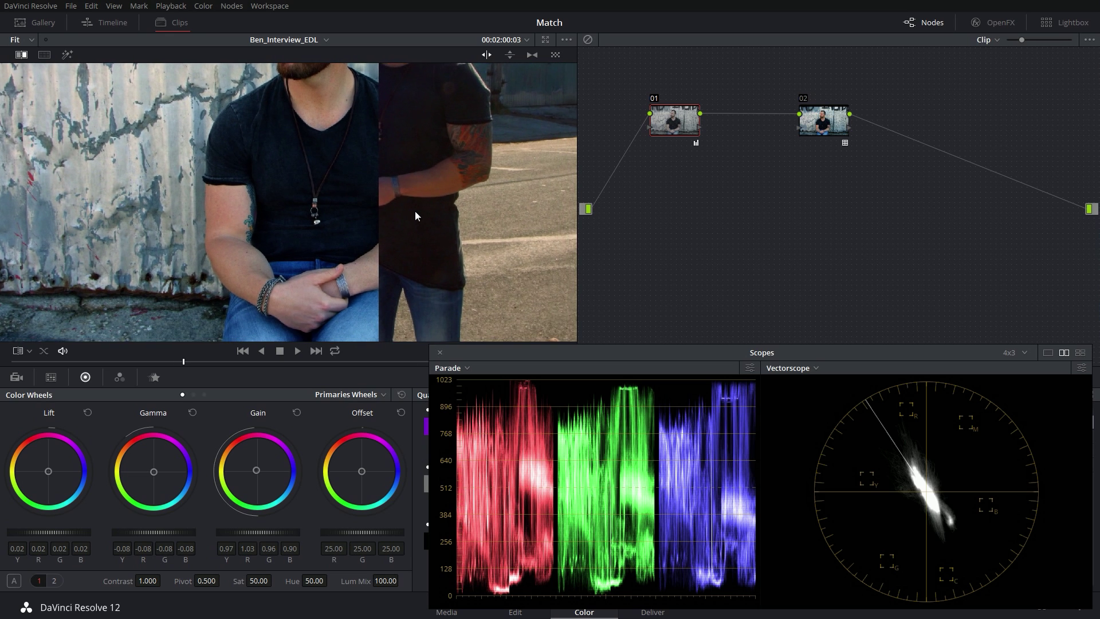
pyautogui.moveTo(432, 282); pyautogui.dragTo(414, 236)
pyautogui.click(1048, 352)
pyautogui.moveTo(659, 353); pyautogui.dragTo(737, 177)
pyautogui.moveTo(848, 439); pyautogui.dragTo(1010, 561)
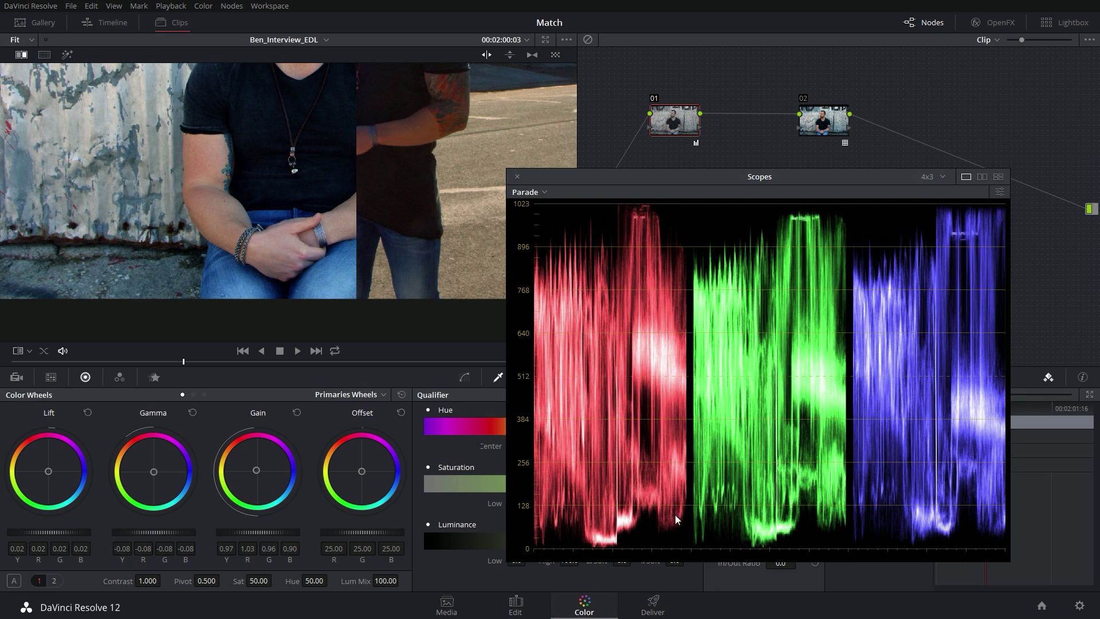
# Step: Push the wall interview clip's lift to 0.04 R, 0.03 G, 0.02 B and master lift to 0.03
pyautogui.moveTo(339, 123); pyautogui.dragTo(332, 169)
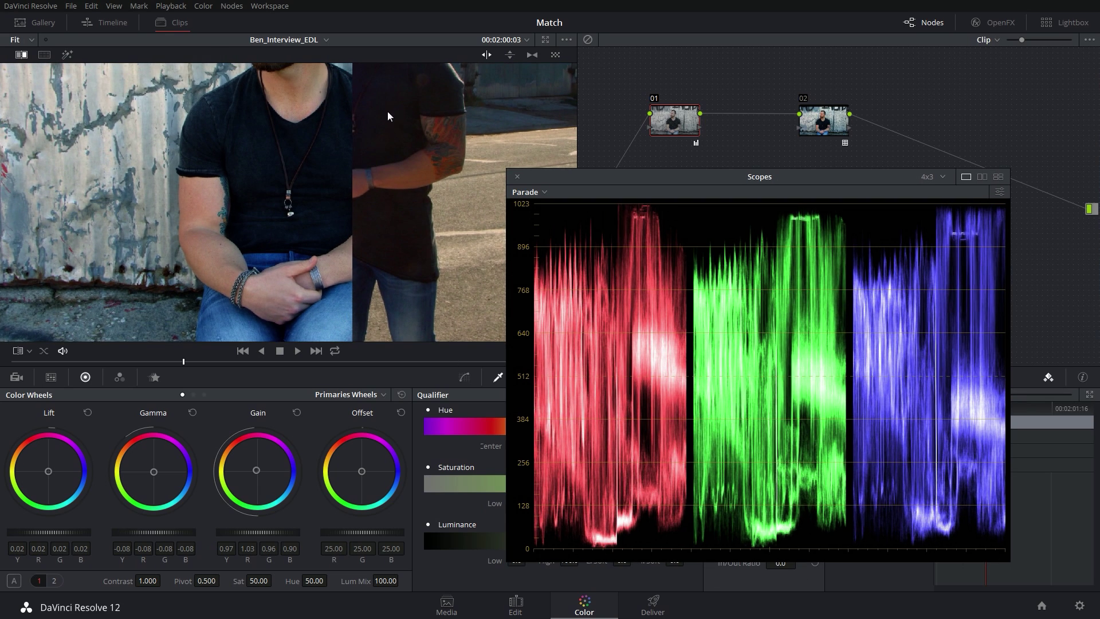
pyautogui.moveTo(387, 116); pyautogui.dragTo(384, 121)
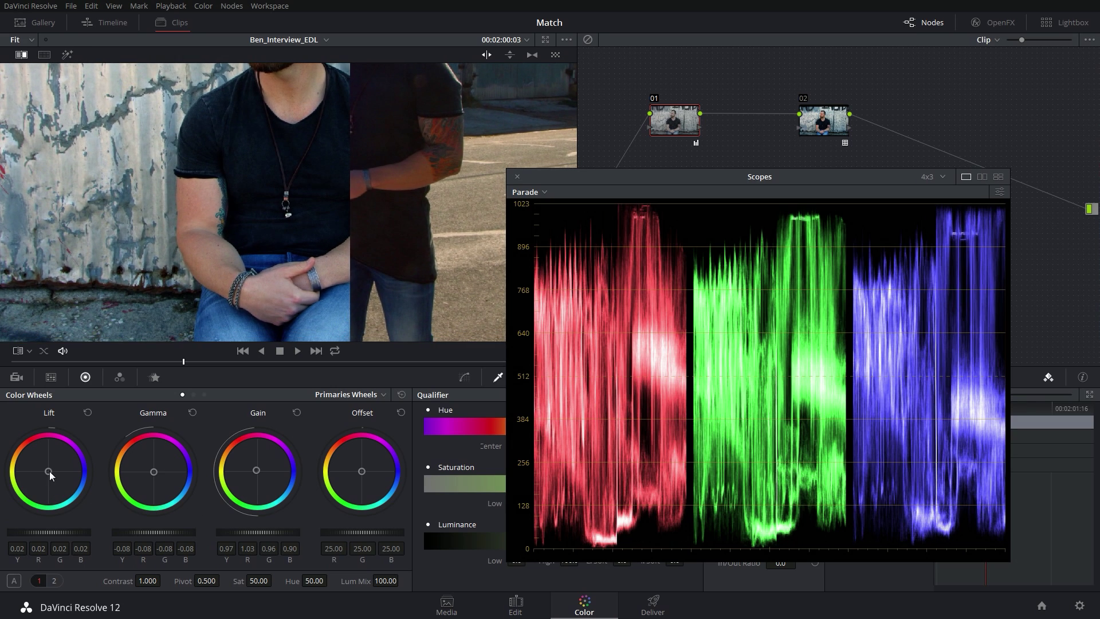
pyautogui.moveTo(50, 471); pyautogui.dragTo(47, 464)
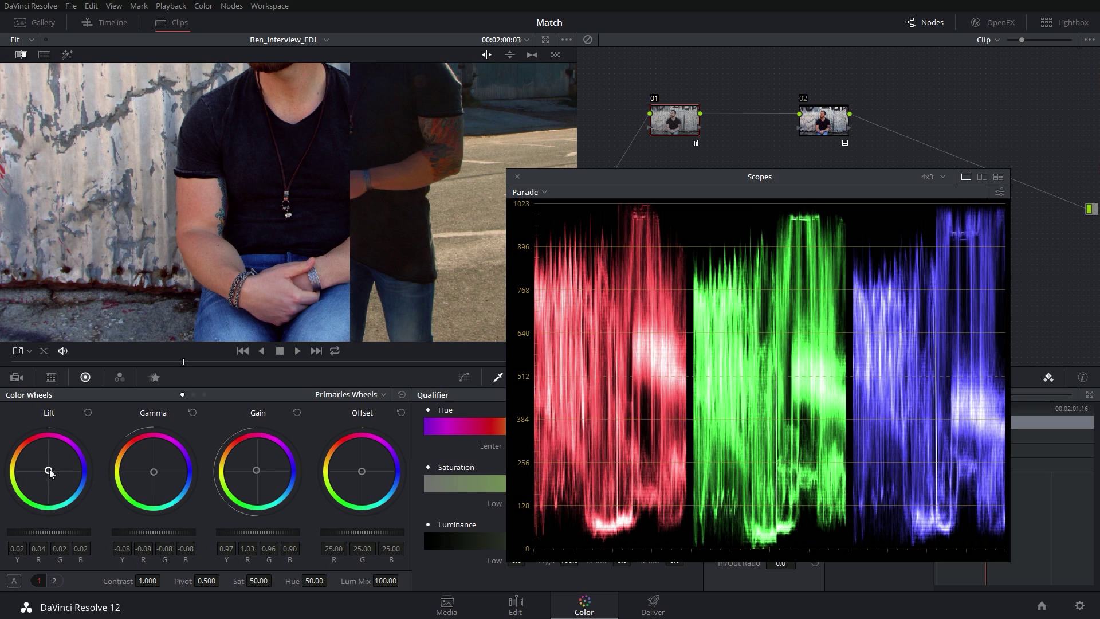
pyautogui.moveTo(50, 471); pyautogui.dragTo(46, 474)
pyautogui.moveTo(67, 532)
pyautogui.mouseDown()
pyautogui.moveTo(91, 532)
pyautogui.moveTo(80, 529)
pyautogui.mouseUp()
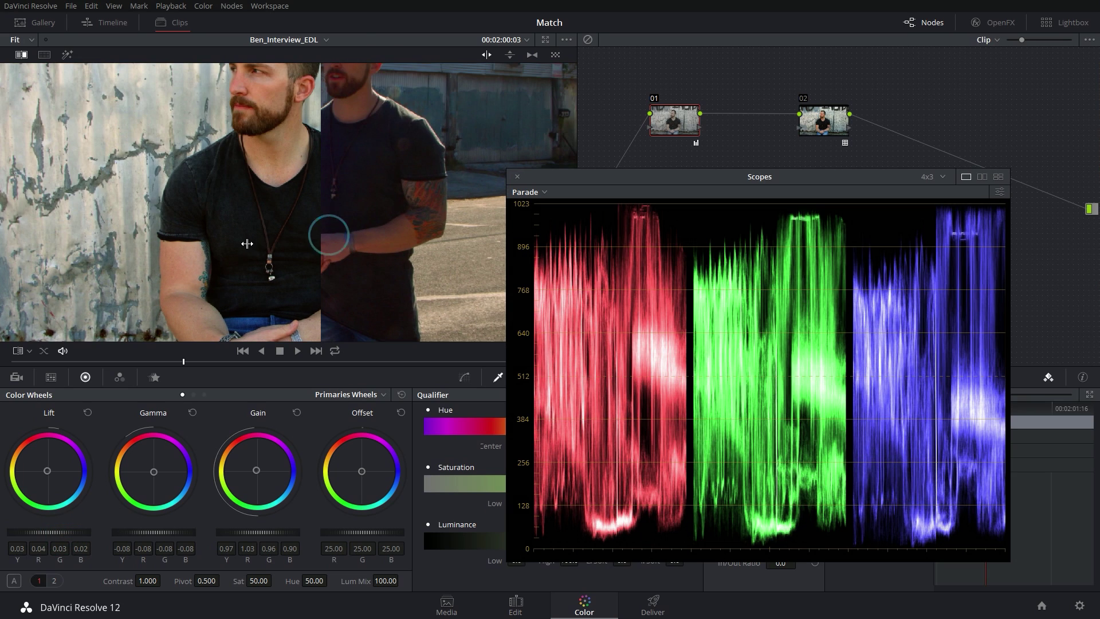
pyautogui.moveTo(246, 246); pyautogui.dragTo(367, 246)
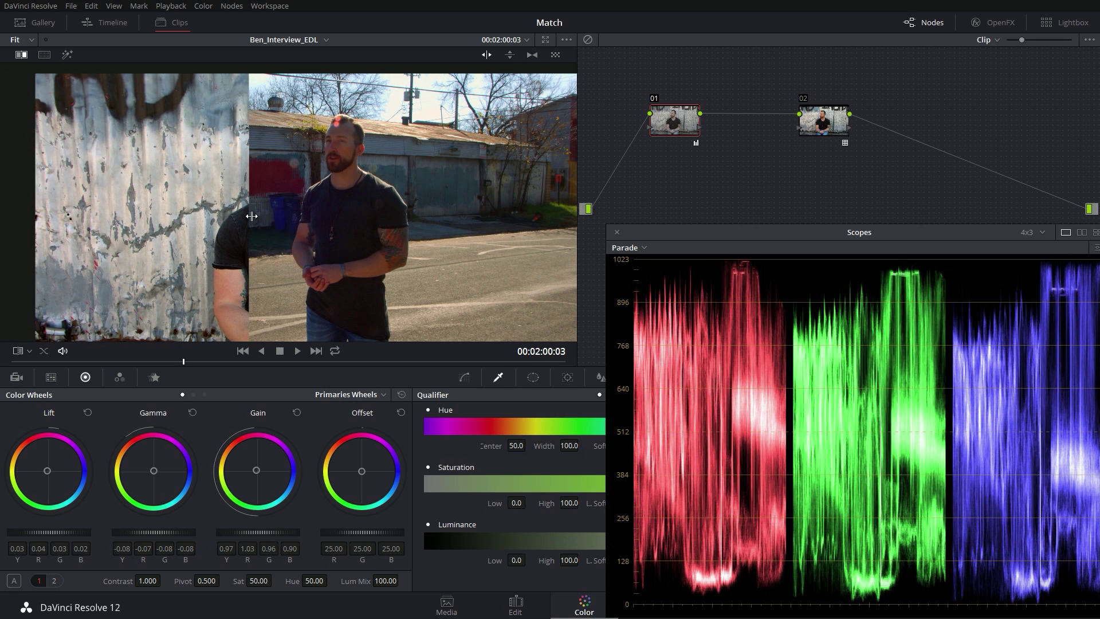
# Step: Lower the Gamma master slightly and nudge the Gain master up on the interview shot
pyautogui.moveTo(247, 241); pyautogui.dragTo(325, 241)
pyautogui.moveTo(193, 536); pyautogui.dragTo(187, 537)
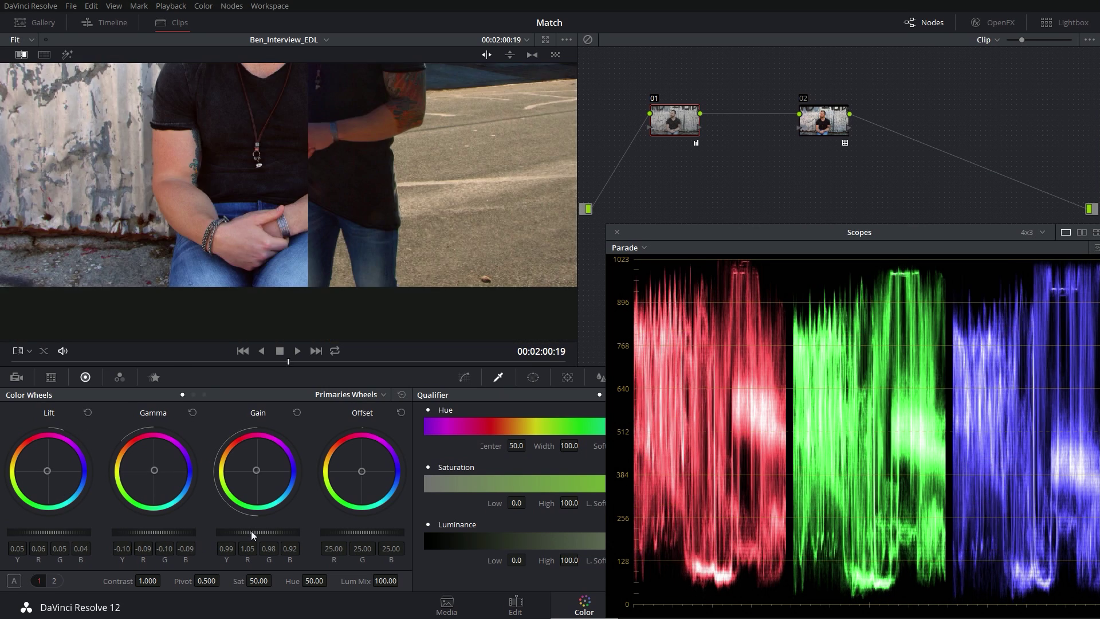
pyautogui.moveTo(251, 530); pyautogui.dragTo(251, 532)
pyautogui.scroll(-5, 344, 104)
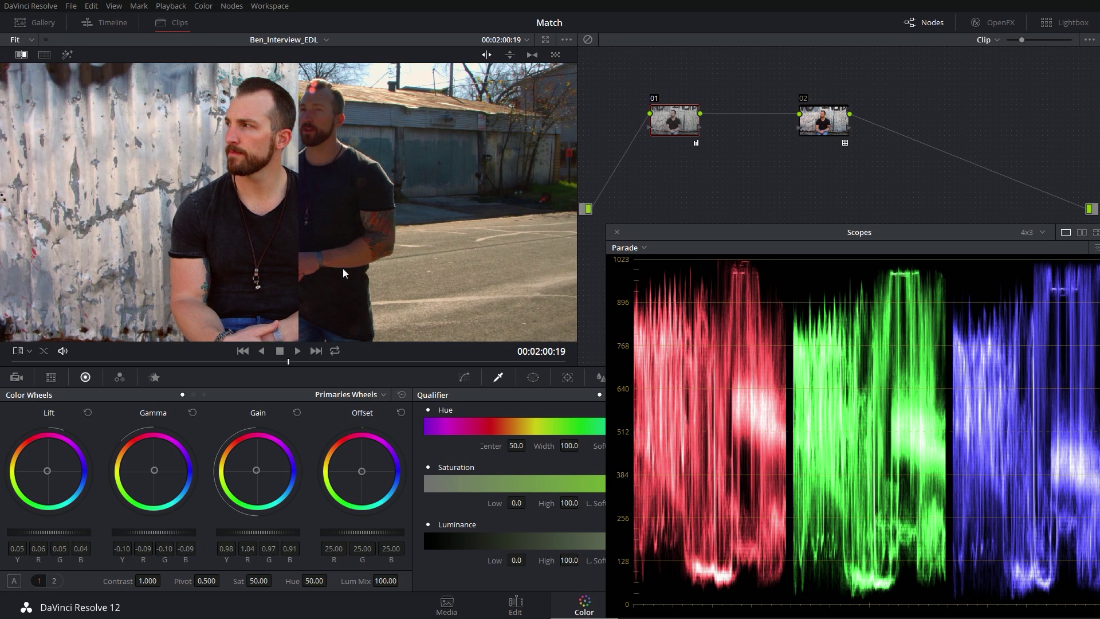
pyautogui.scroll(2, 343, 284)
pyautogui.scroll(-2, 338, 255)
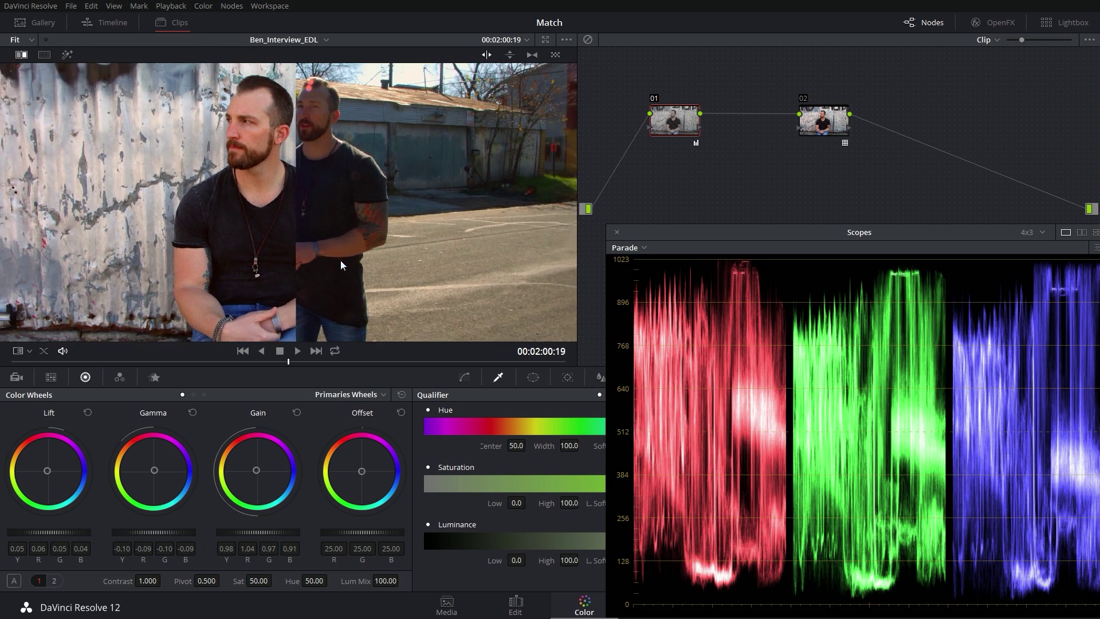
# Step: Sweep the comparison wipe across the frame to check the match against the standing clip
pyautogui.moveTo(289, 236); pyautogui.dragTo(267, 246)
pyautogui.scroll(-3, 324, 250)
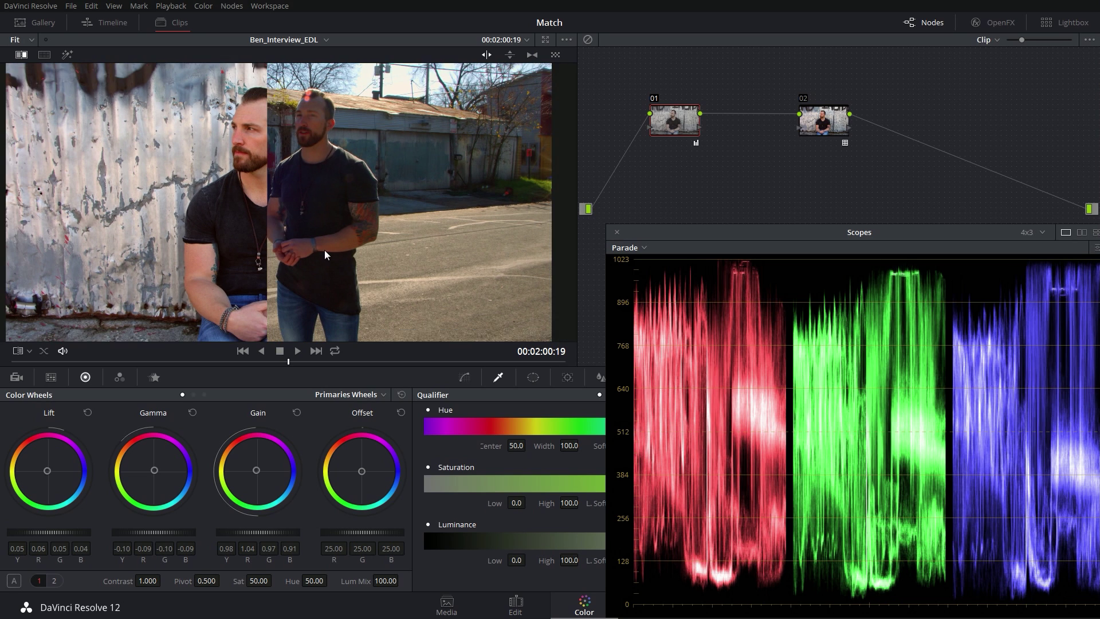
pyautogui.scroll(-1, 322, 222)
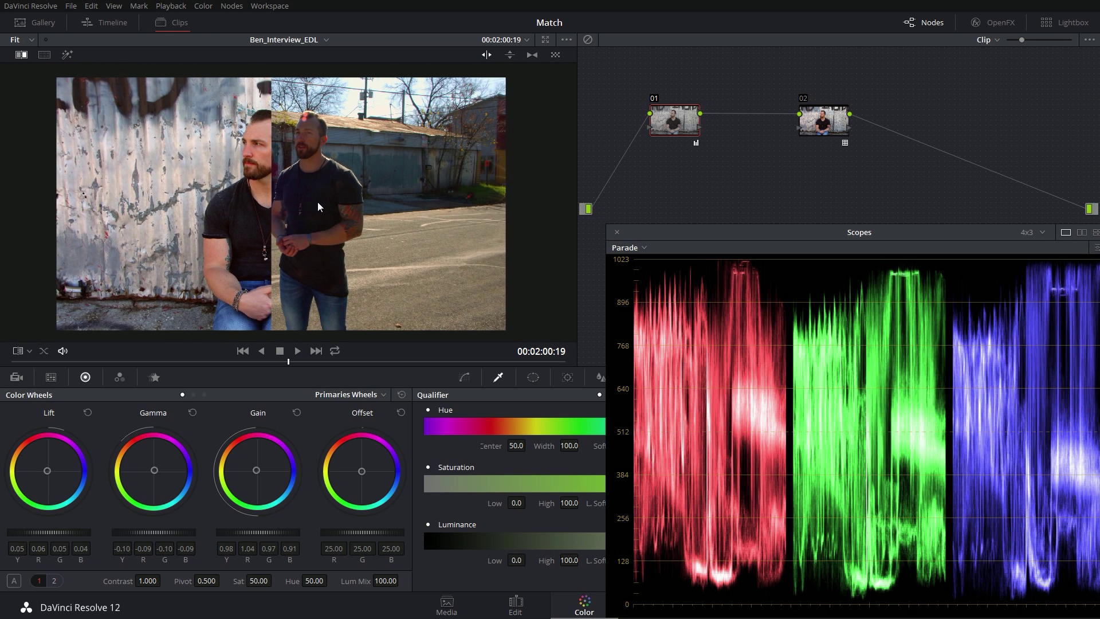
pyautogui.scroll(1, 317, 202)
pyautogui.moveTo(253, 204); pyautogui.dragTo(185, 212)
pyautogui.scroll(2, 185, 211)
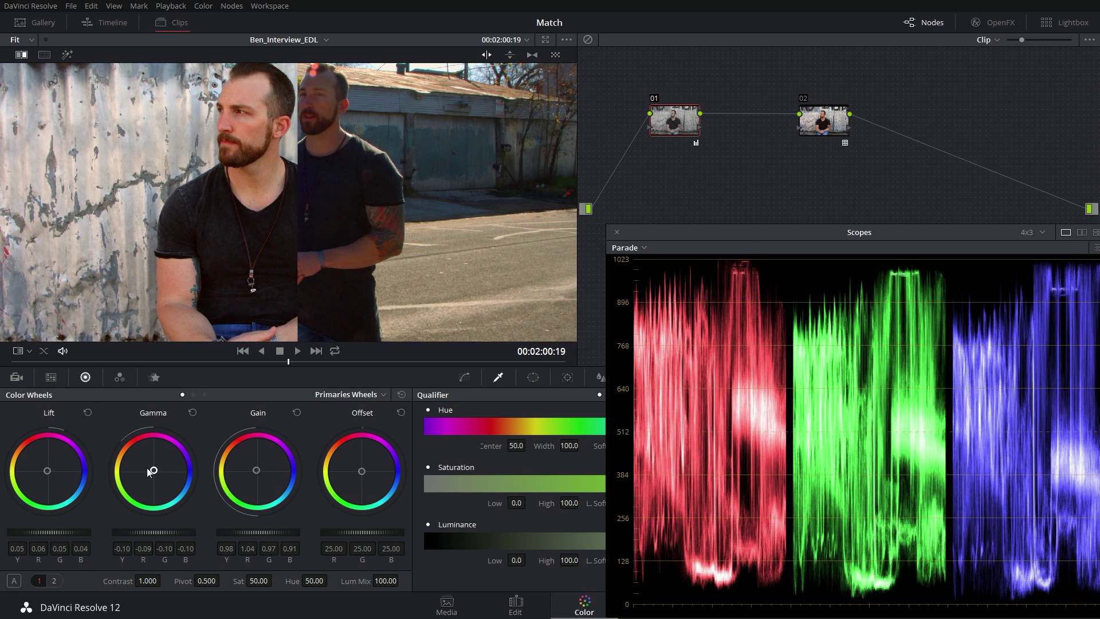
pyautogui.scroll(-3, 357, 209)
# Step: Turn off the split-screen comparison and compare the wide and close-up interview clips
pyautogui.rightClick(355, 210)
pyautogui.click(396, 259)
pyautogui.press('Down')
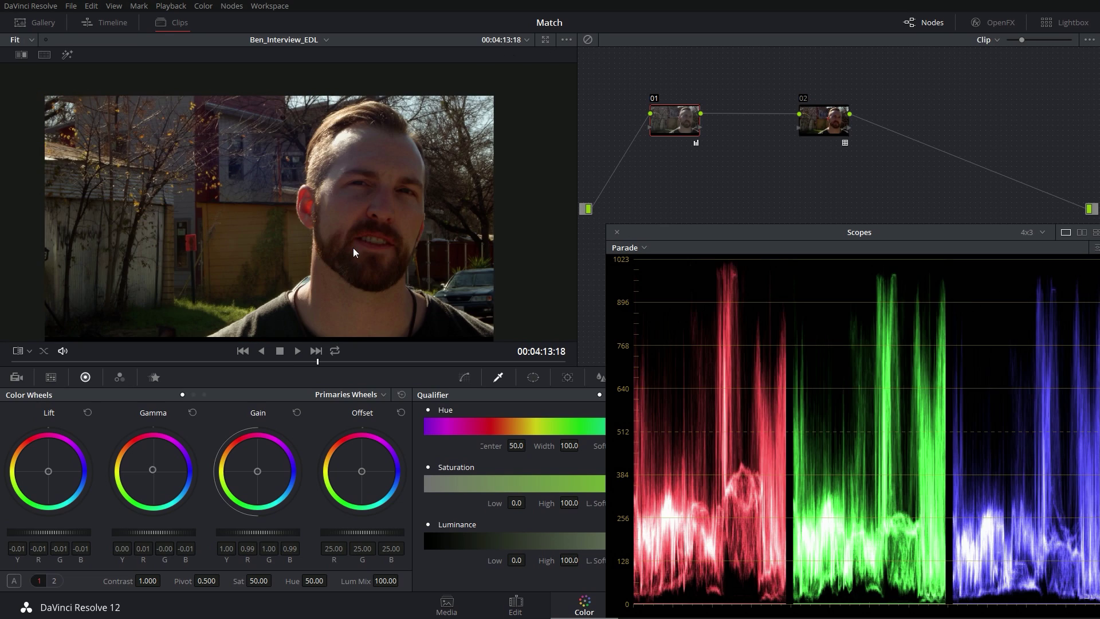
pyautogui.press('Up')
pyautogui.press('Down')
# Step: Flip between the wide, close-up and standing clips, settling on the close-up interview clip
pyautogui.press('Up')
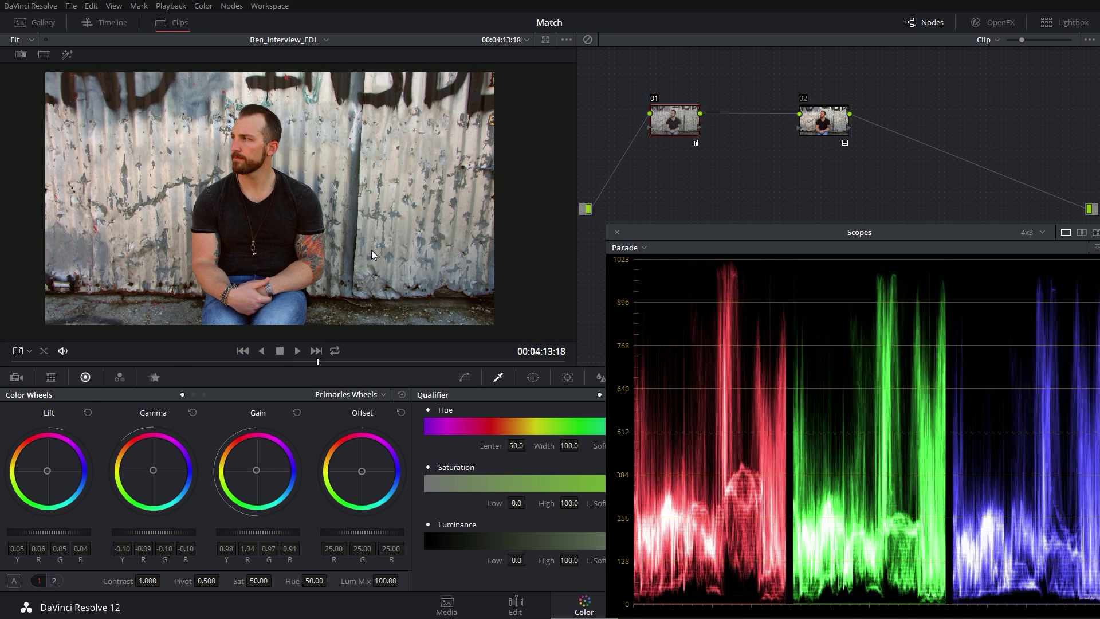
pyautogui.press('Down')
pyautogui.press('Up')
pyautogui.press('Down')
pyautogui.press('Up')
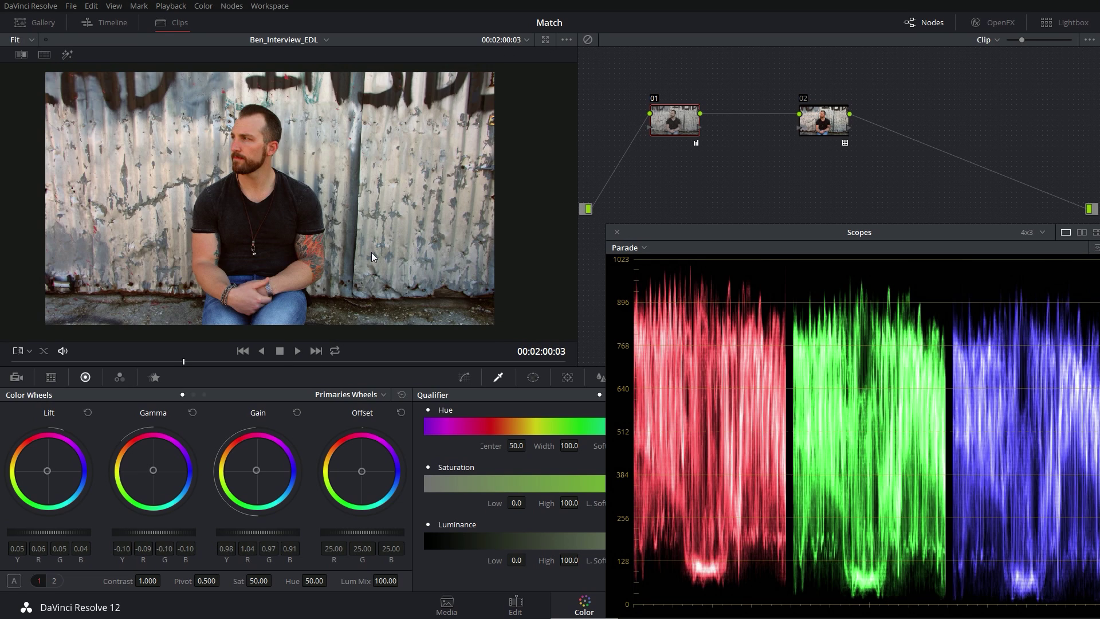
pyautogui.press('Down')
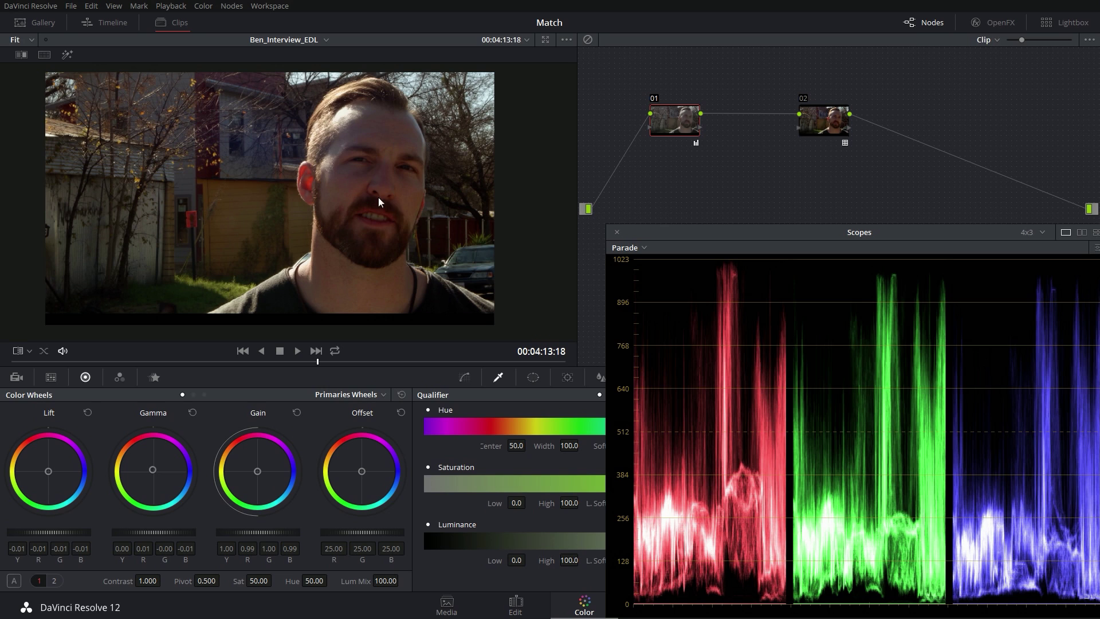
pyautogui.press('Down')
pyautogui.press('Up')
pyautogui.press('Up')
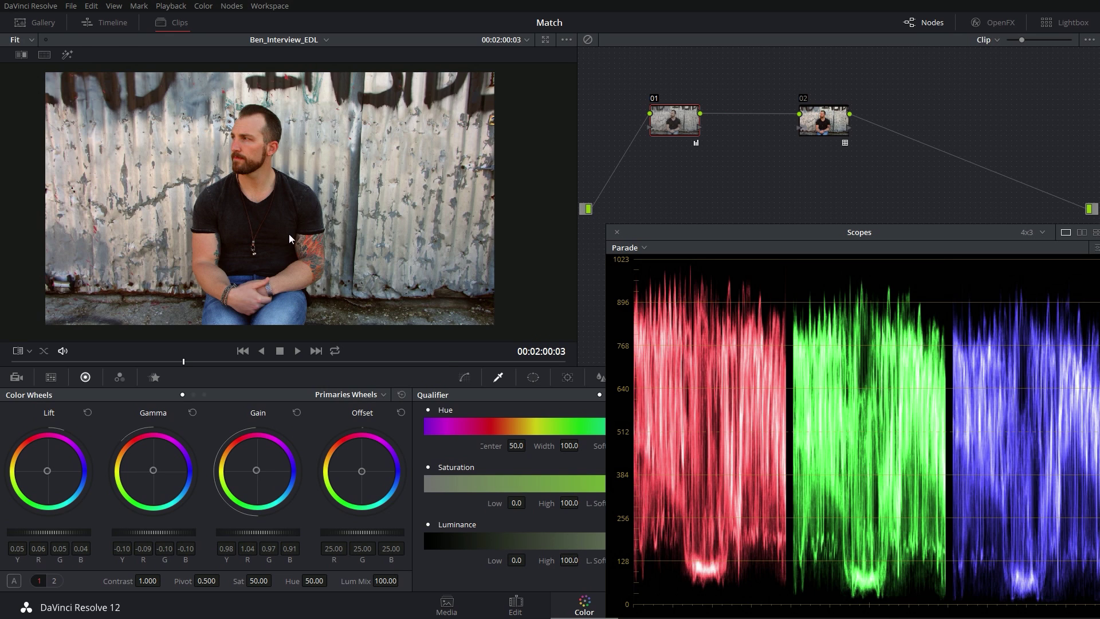
pyautogui.press('Down')
# Step: Add serial node 03 with a circle window shaped into a tall oval over the face
pyautogui.hotkey('alt', 's')
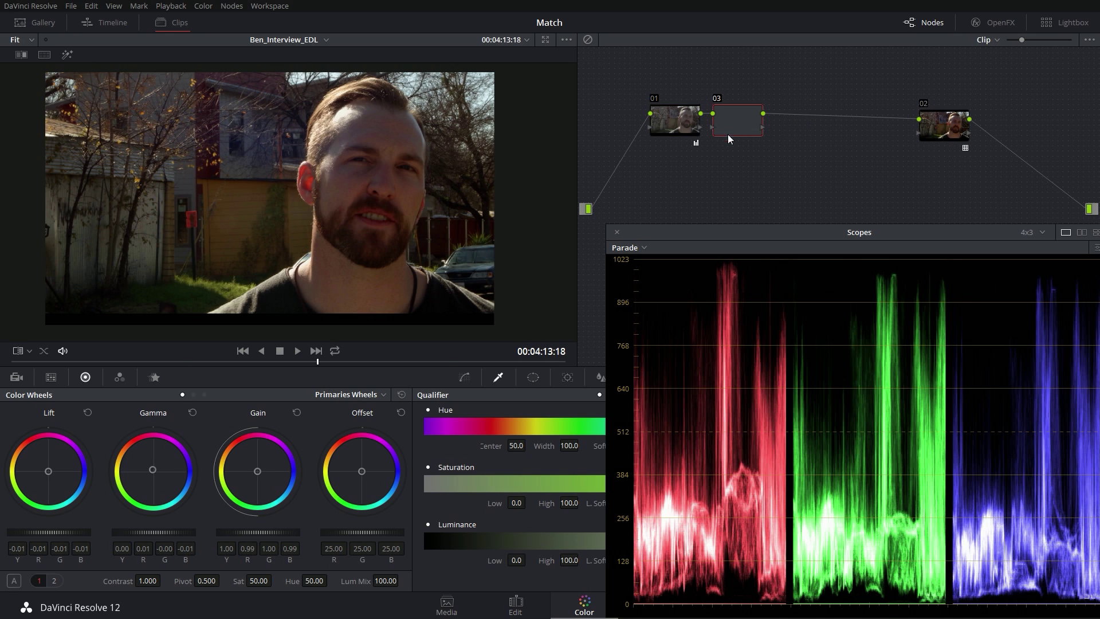
pyautogui.click(531, 378)
pyautogui.click(438, 476)
pyautogui.moveTo(275, 196); pyautogui.dragTo(429, 183)
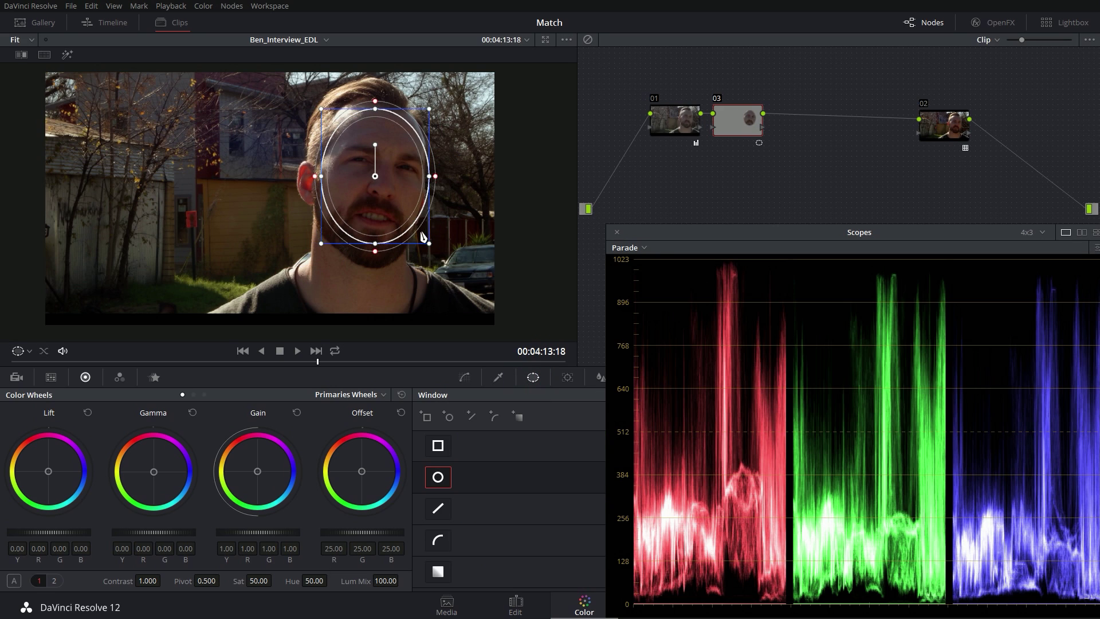
pyautogui.moveTo(427, 243); pyautogui.dragTo(427, 267)
# Step: Brighten the face inside the window to gain 1.37 with gamma lowered to -0.02
pyautogui.moveTo(253, 533); pyautogui.dragTo(338, 526)
pyautogui.moveTo(229, 531); pyautogui.dragTo(358, 527)
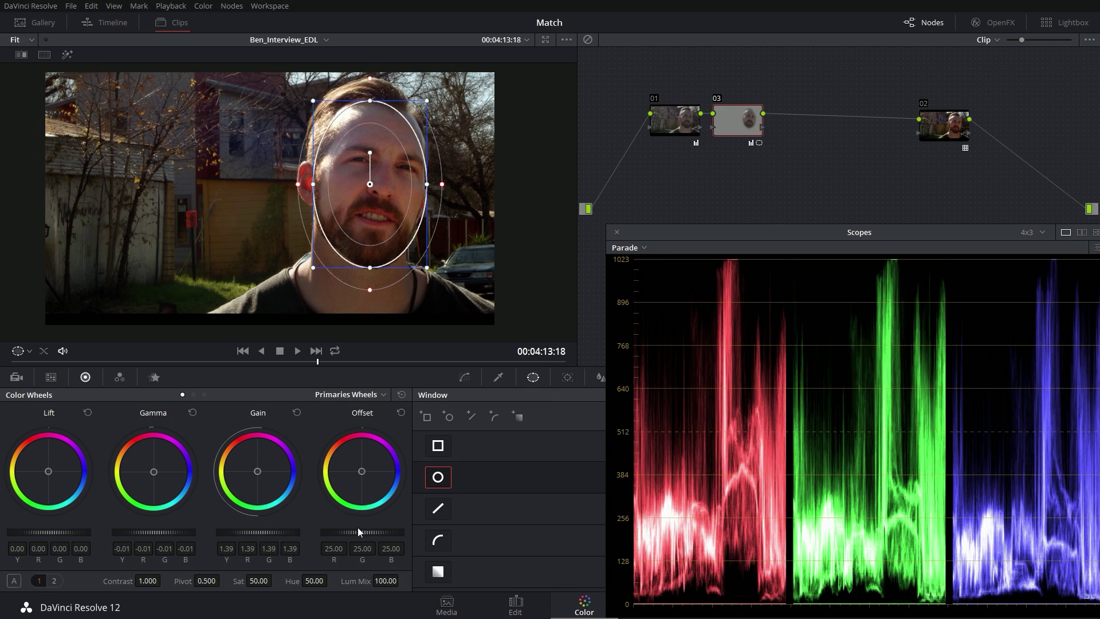
pyautogui.moveTo(184, 532); pyautogui.dragTo(172, 533)
# Step: Compare the brightened close-up against the neighbouring seated interview clip, returning to the close-up
pyautogui.click(465, 377)
pyautogui.press('Up')
pyautogui.press('Down')
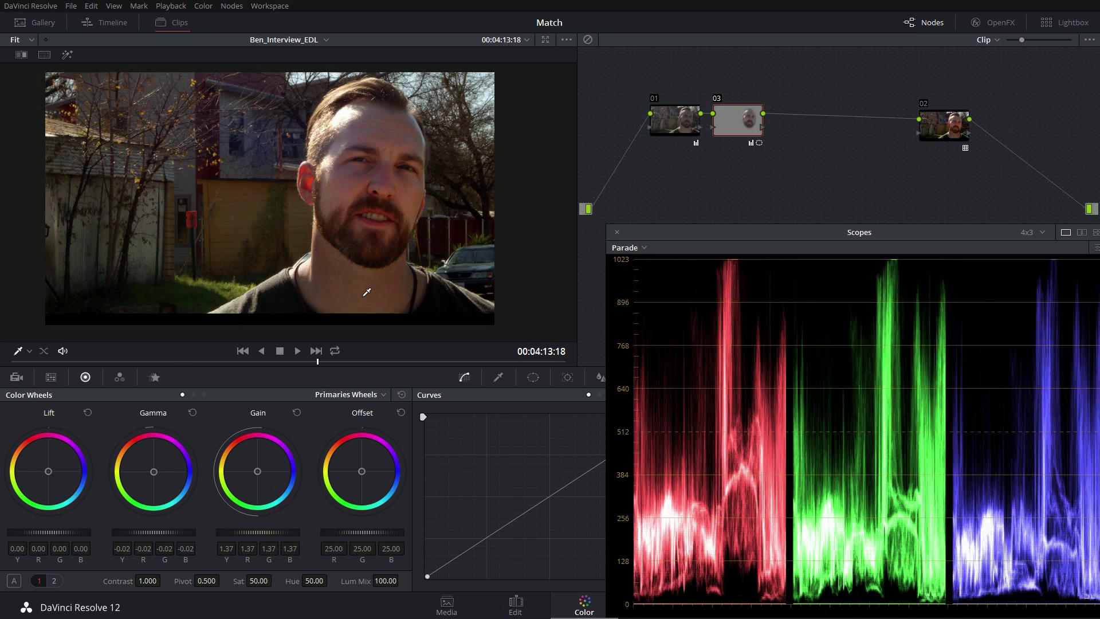
pyautogui.press('Up')
pyautogui.press('Down')
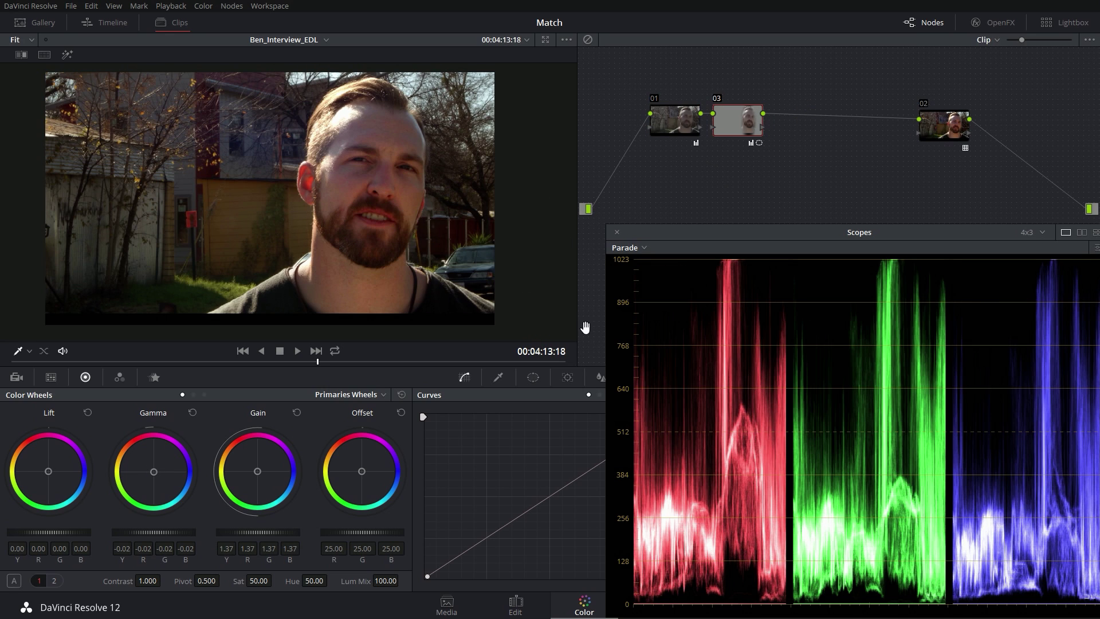
pyautogui.press('Up')
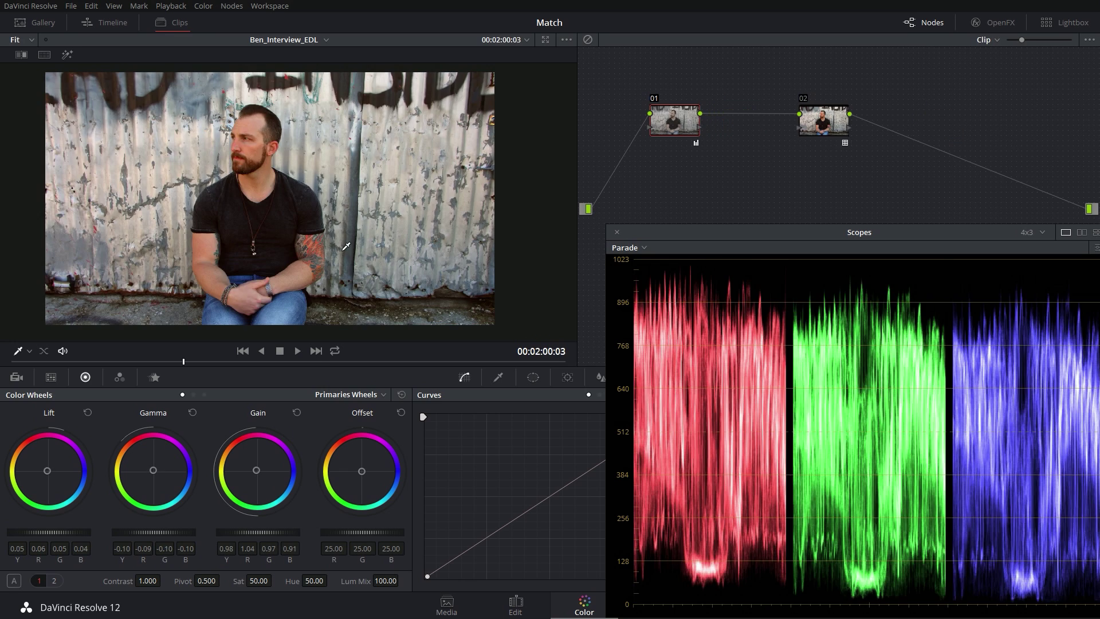
pyautogui.press('Down')
pyautogui.press('Down')
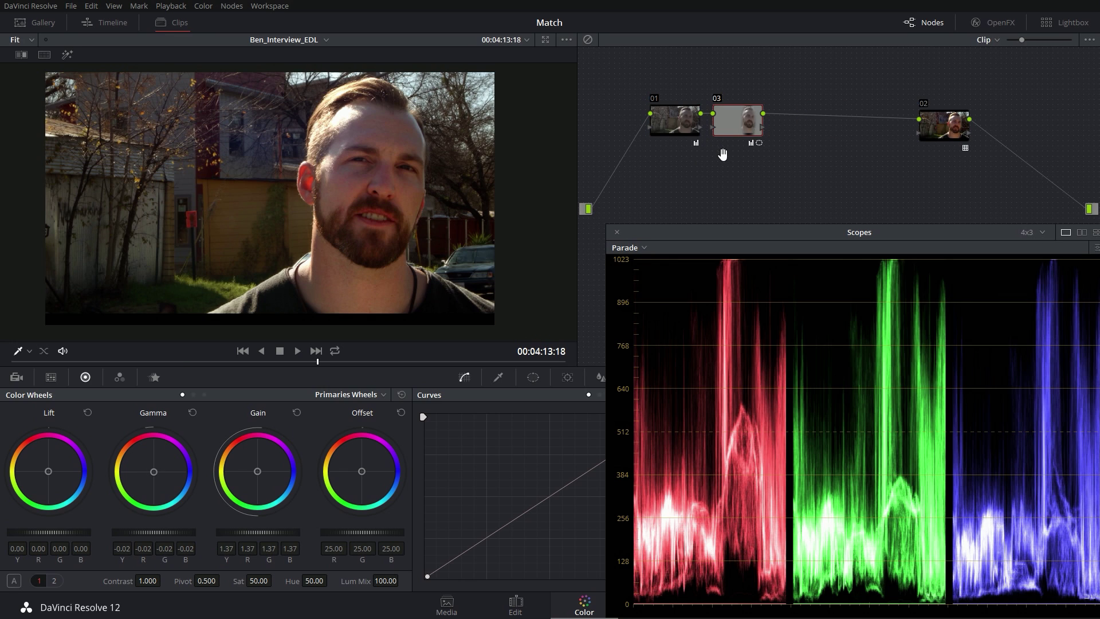
# Step: Bypass a node to check the grade, then flip close-up versus seated clip, ending on the wall interview
pyautogui.click(717, 99)
pyautogui.press('Up')
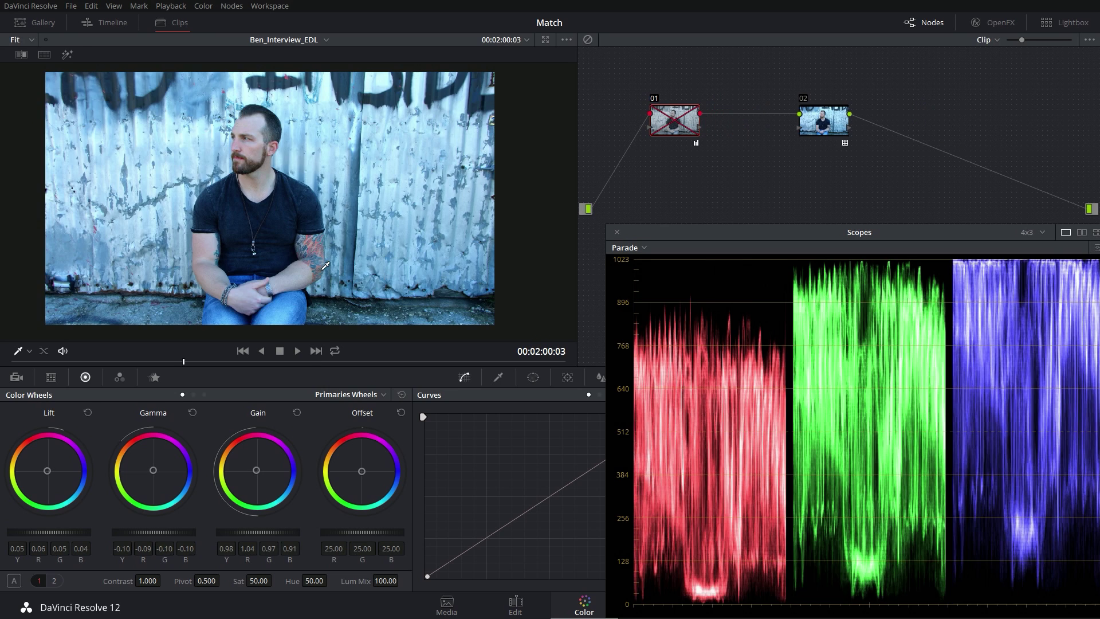
pyautogui.press('Down')
pyautogui.press('Up')
pyautogui.press('Down')
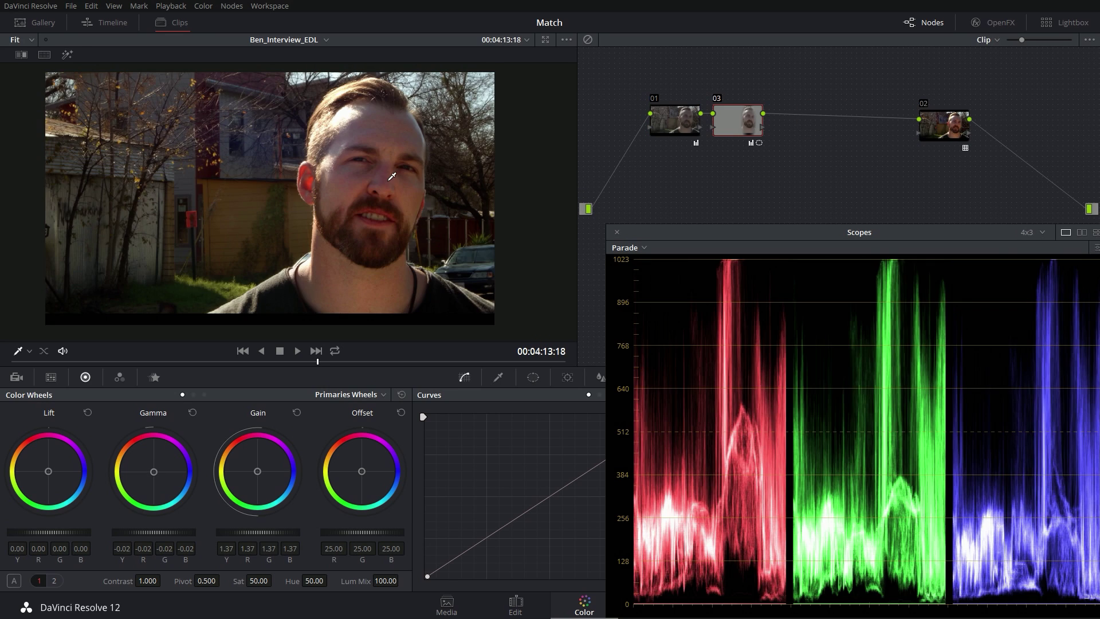
pyautogui.press('Up')
pyautogui.press('Down')
pyautogui.press('Up')
pyautogui.press('Down')
pyautogui.press('Up')
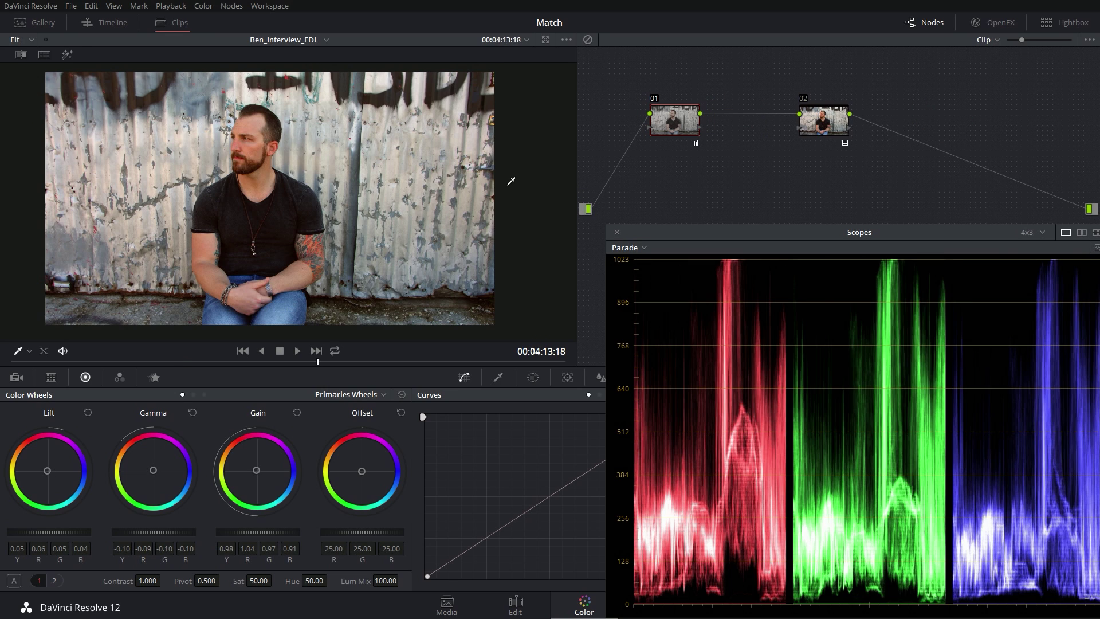
pyautogui.press('Up')
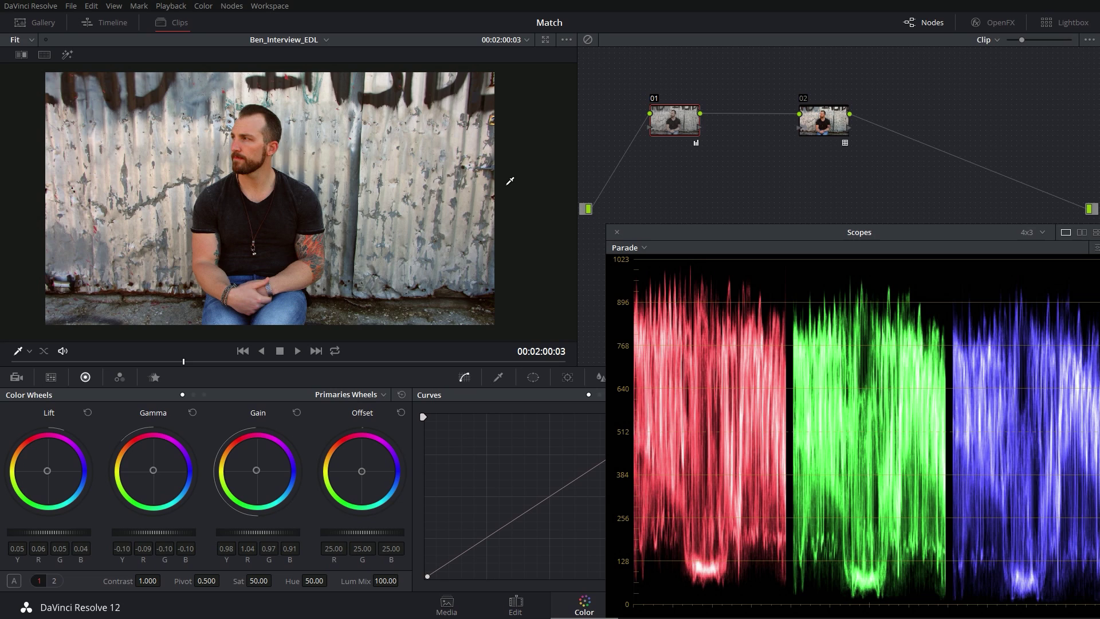